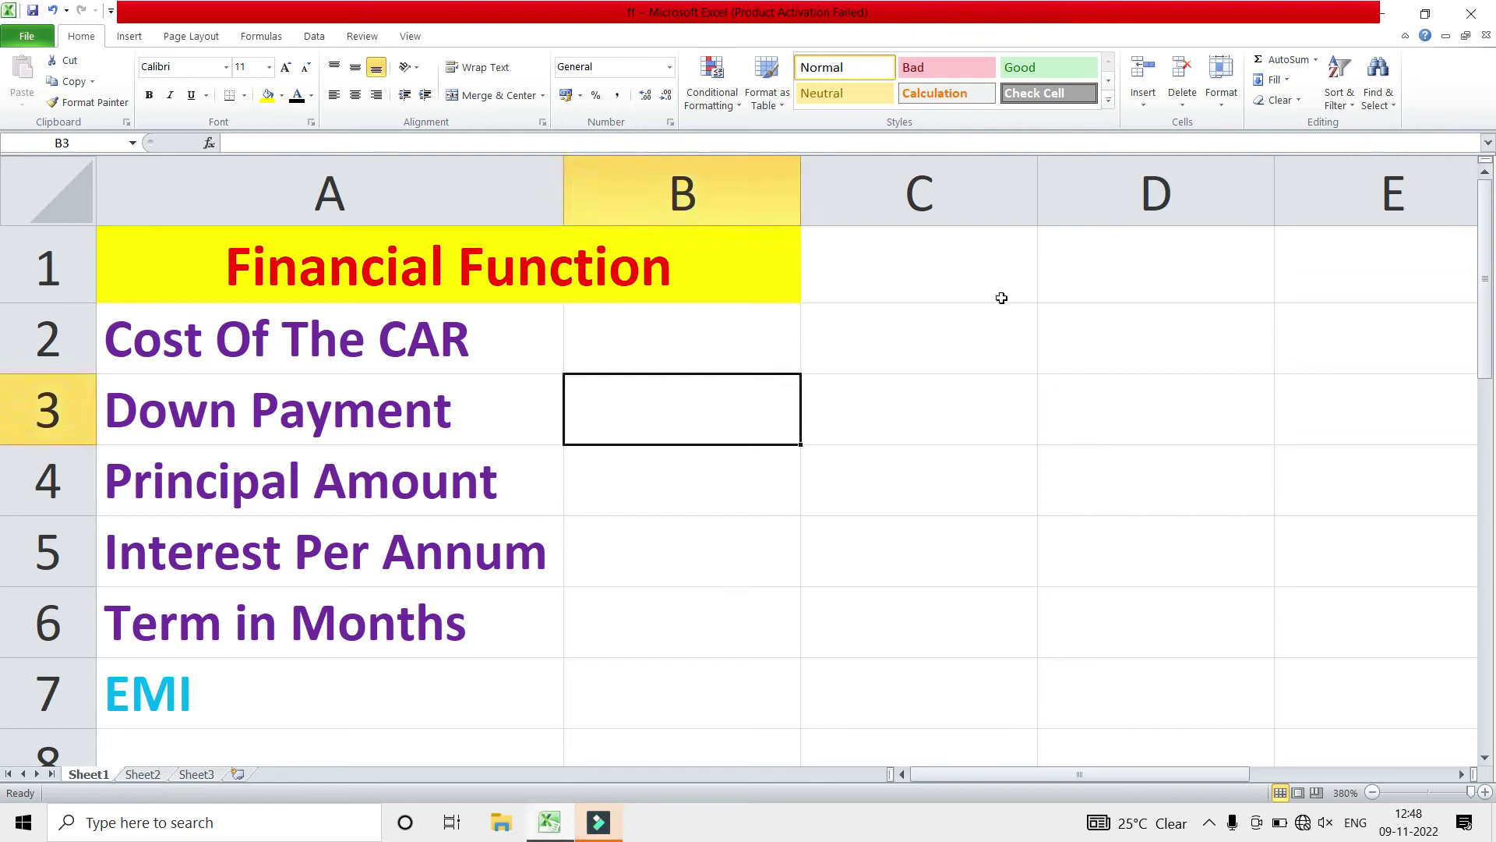
- Look over the loan sheet's labels and value cells, ending on B2 for the car cost
left_click(669, 307)
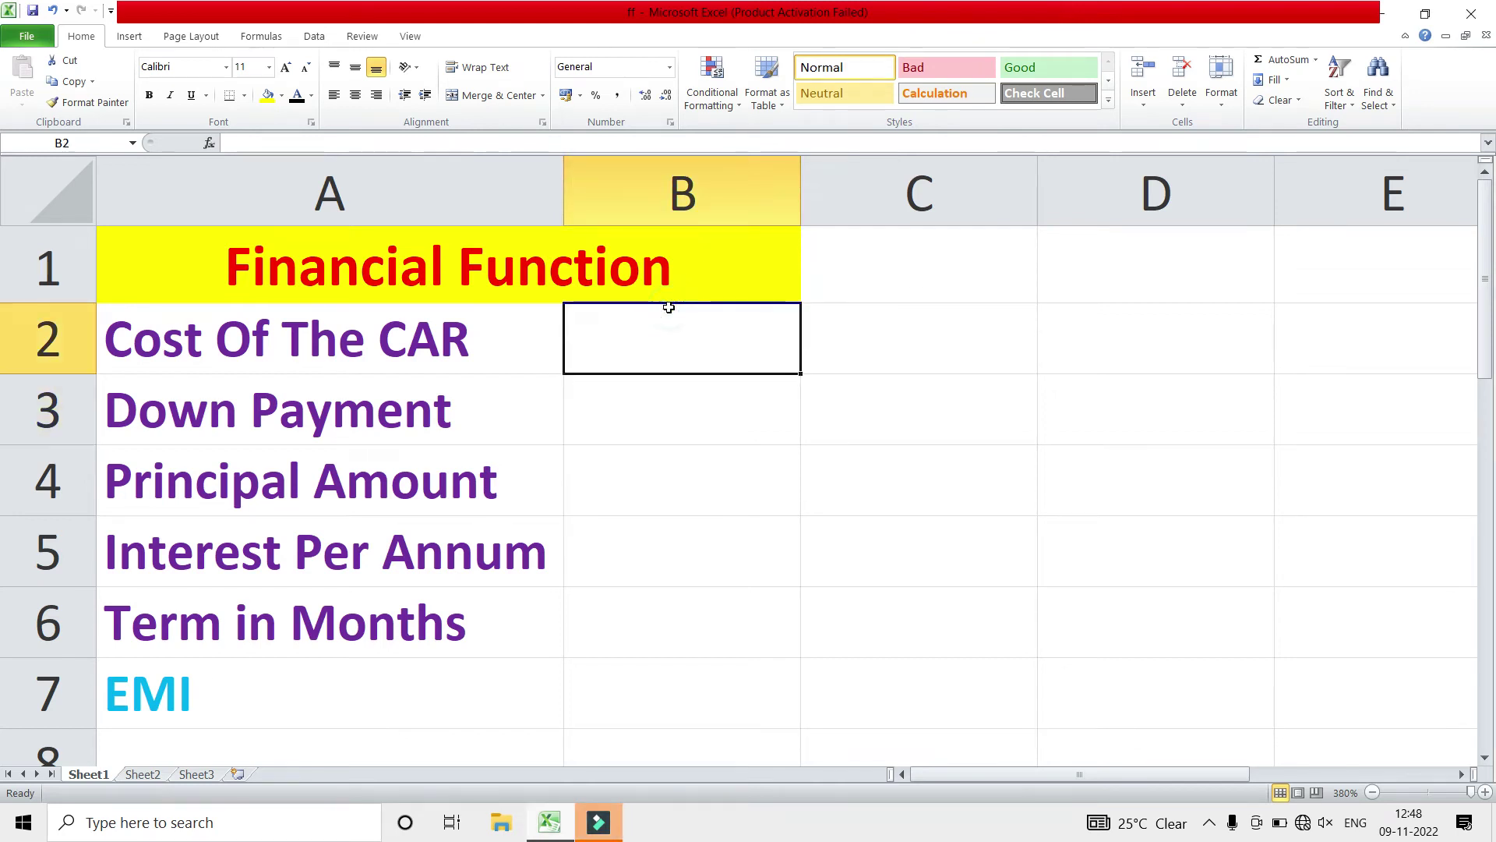
left_click(486, 260)
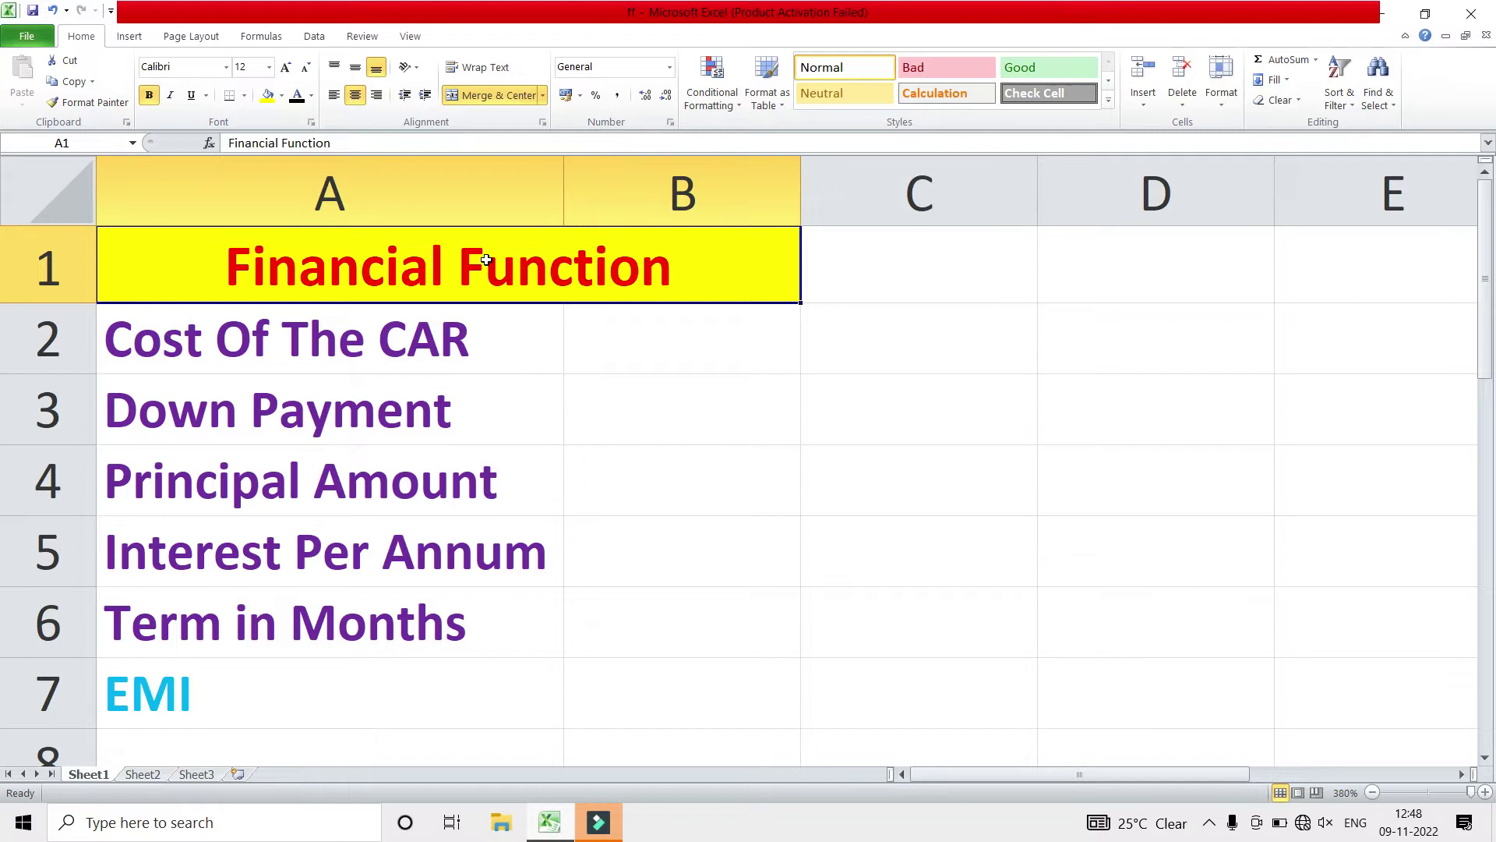
left_click(601, 398)
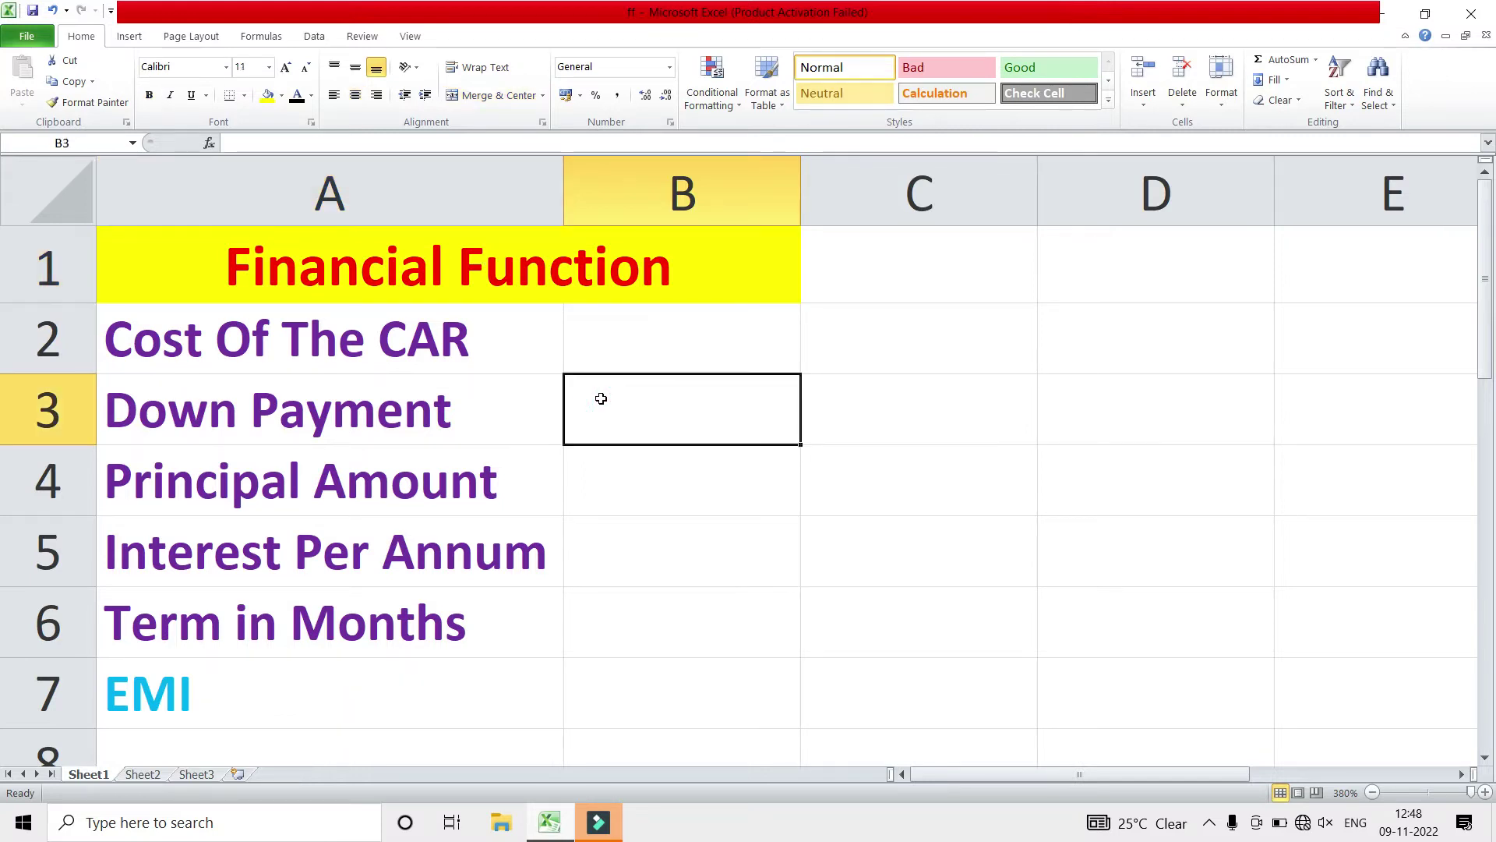
left_click(272, 695)
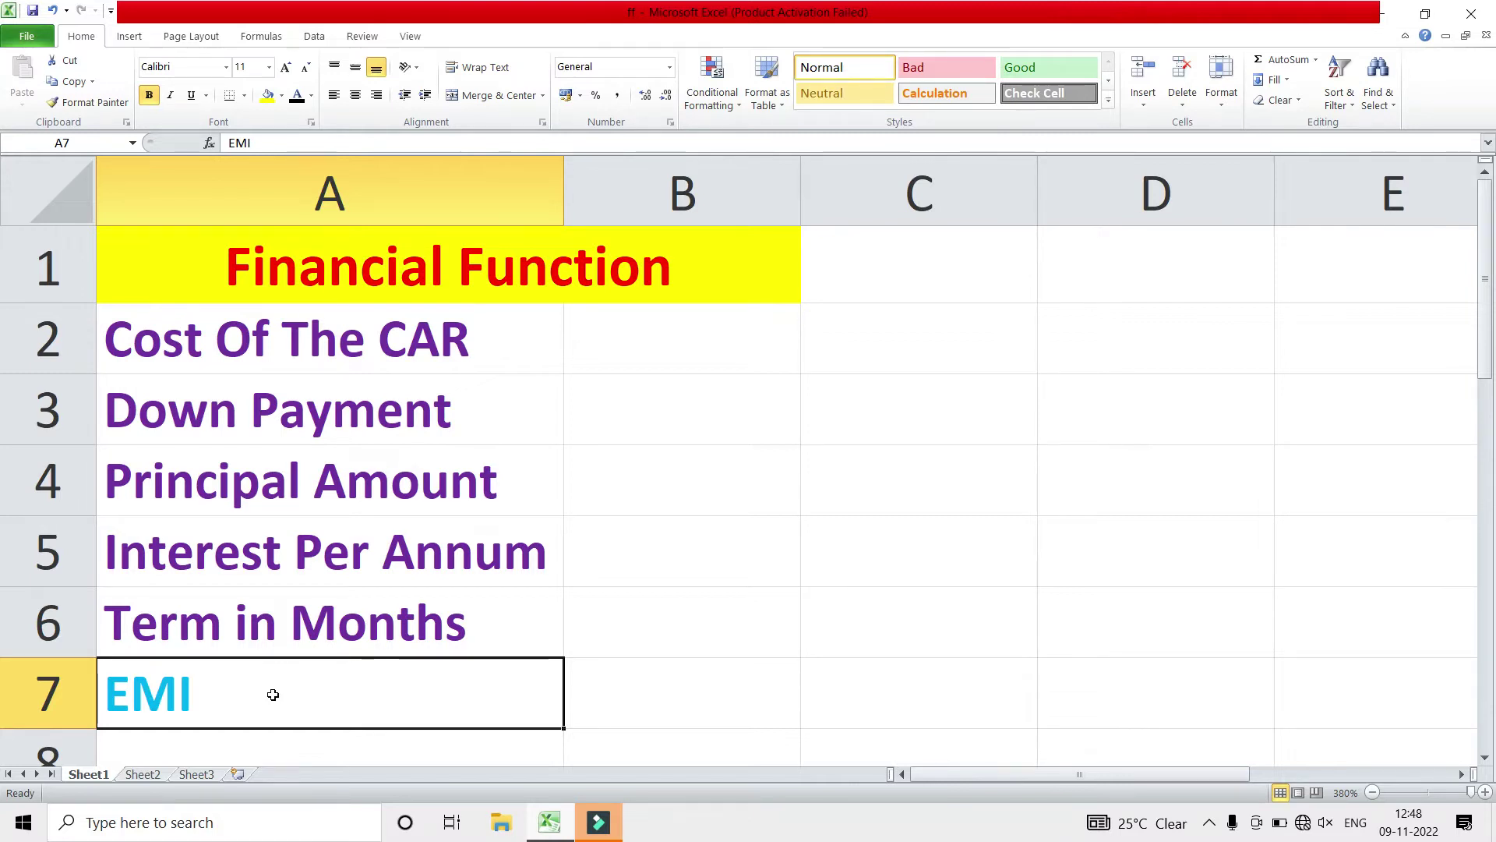
left_click(451, 347)
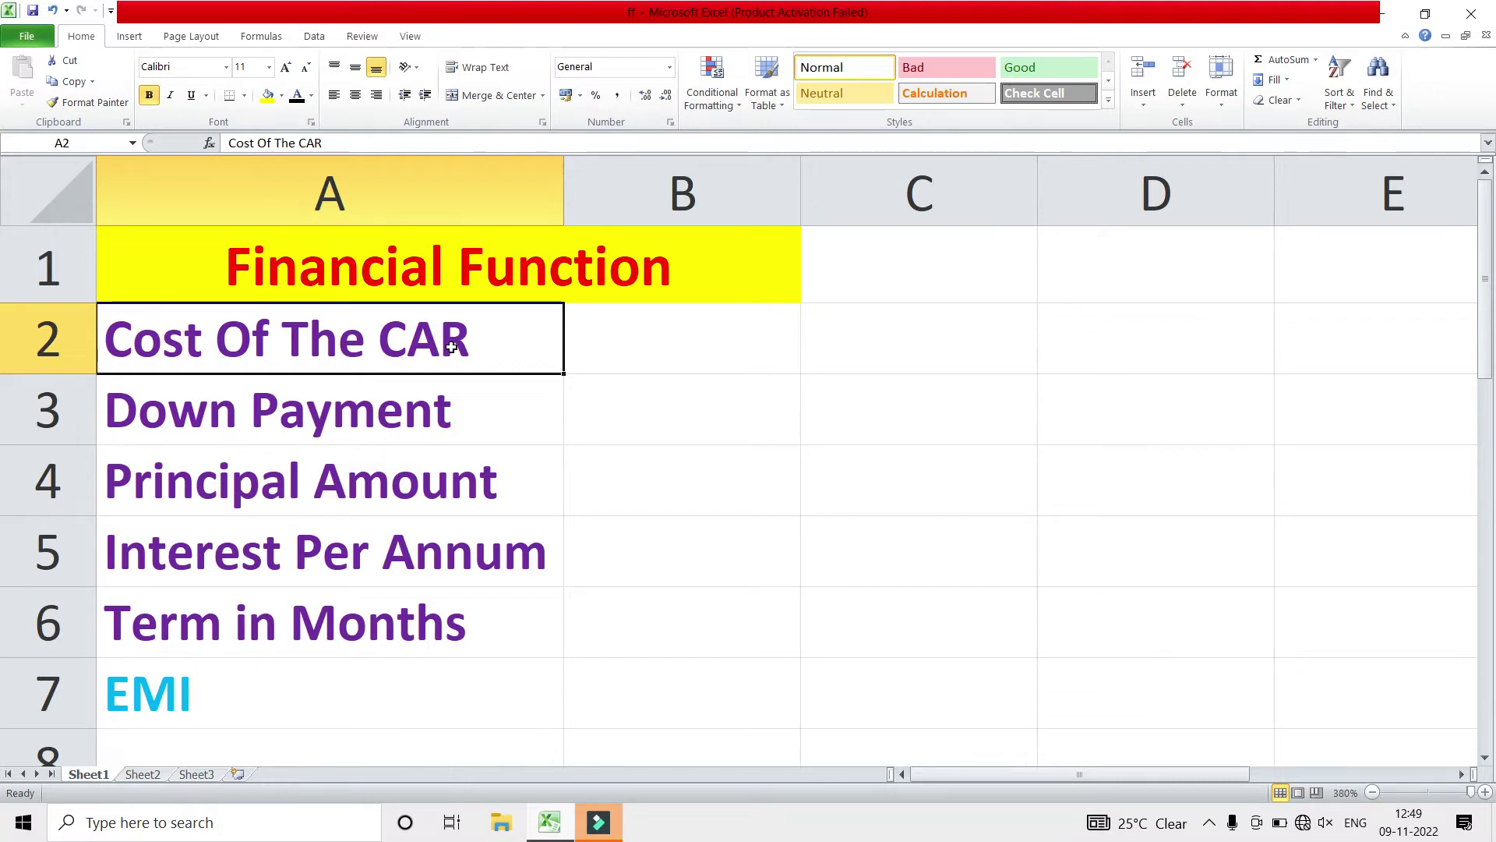
left_click(618, 340)
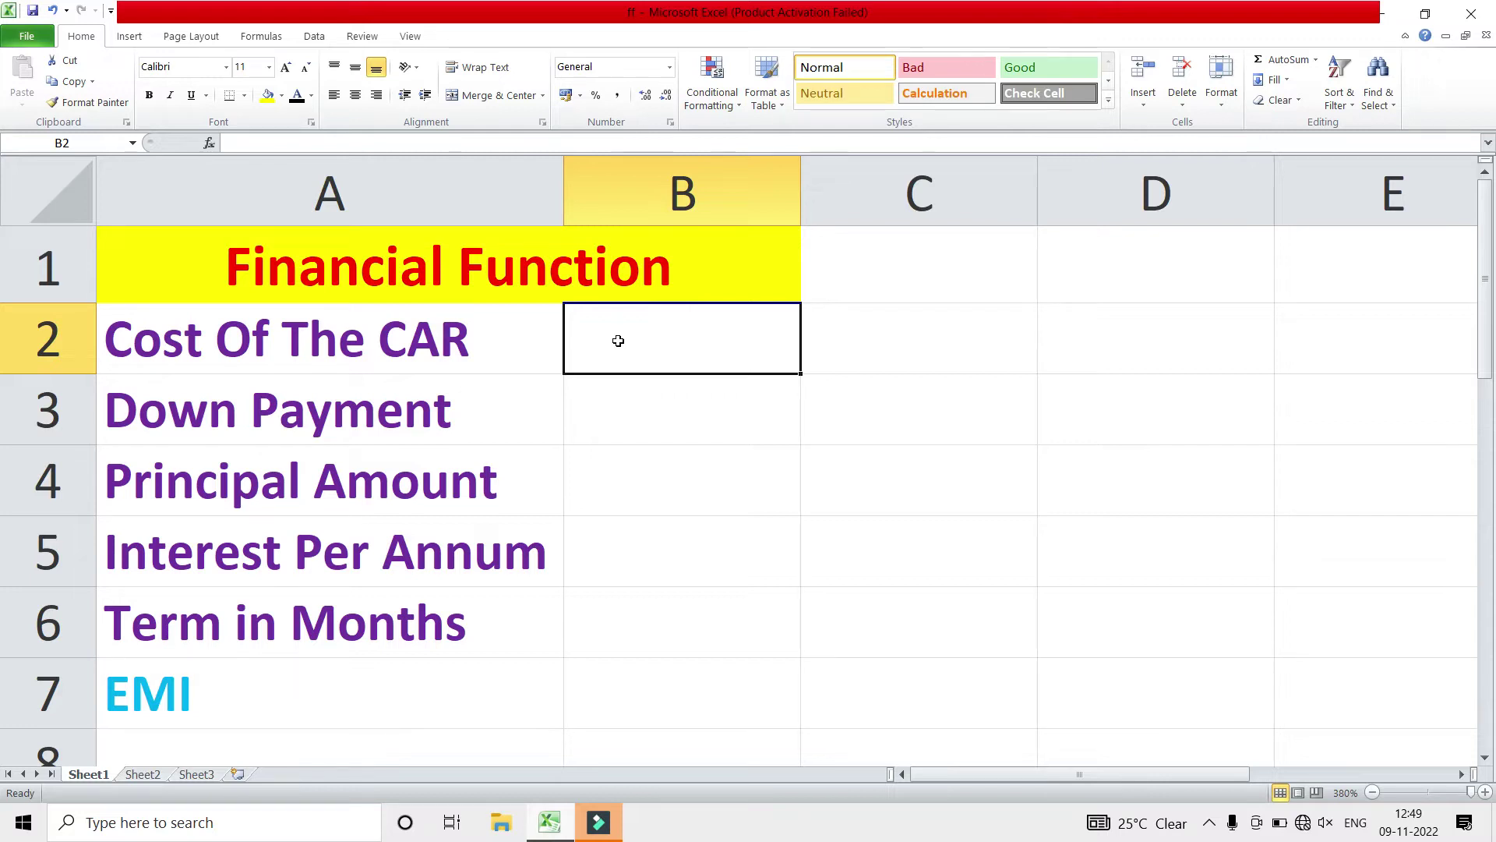
- Enter 500000 as the car cost and 210000 as the down payment, then review both
type("50000")
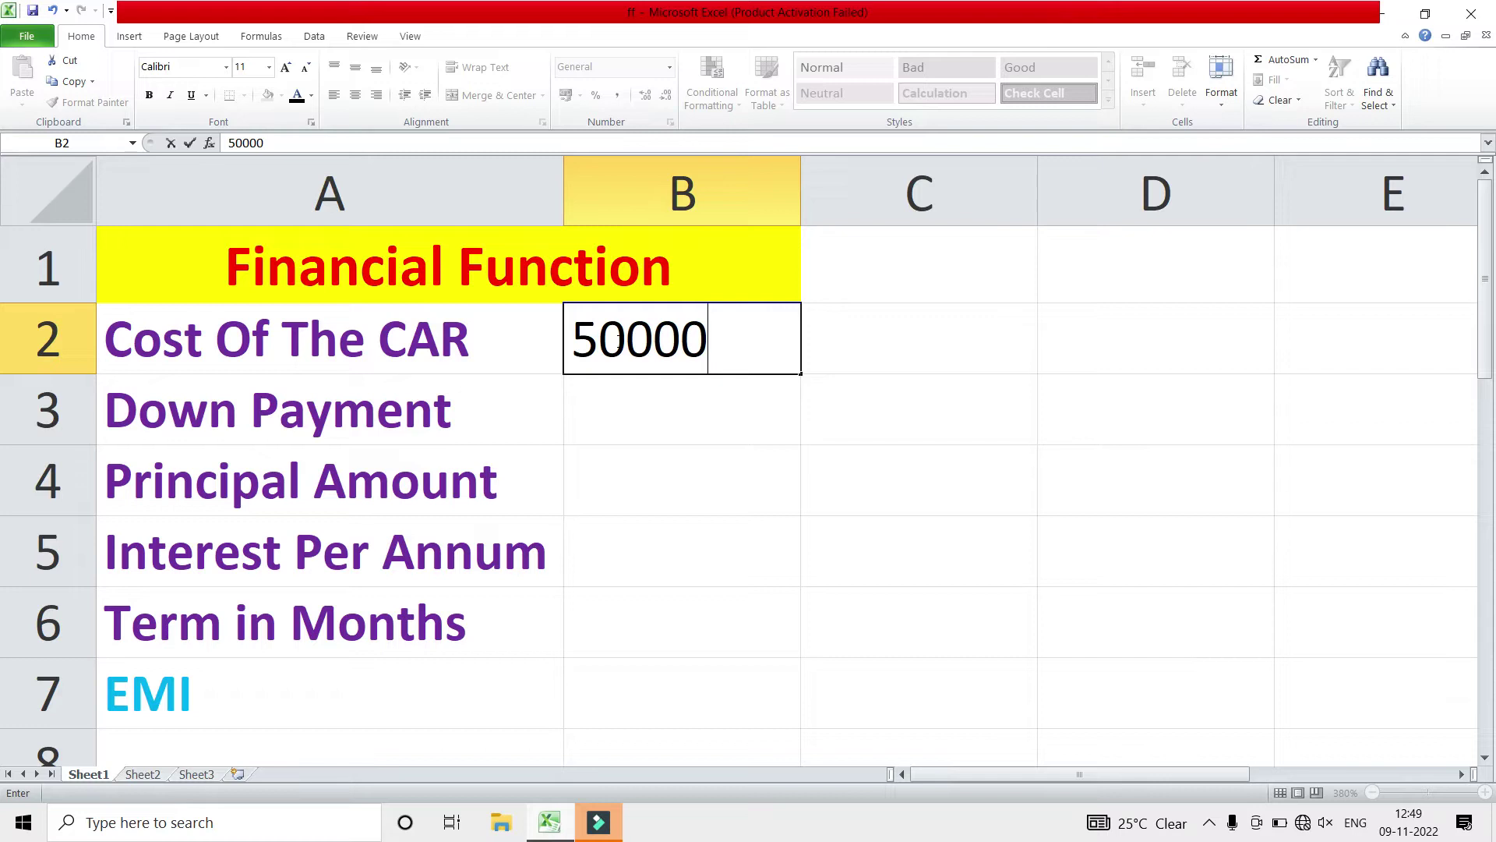
type("0")
key("Return")
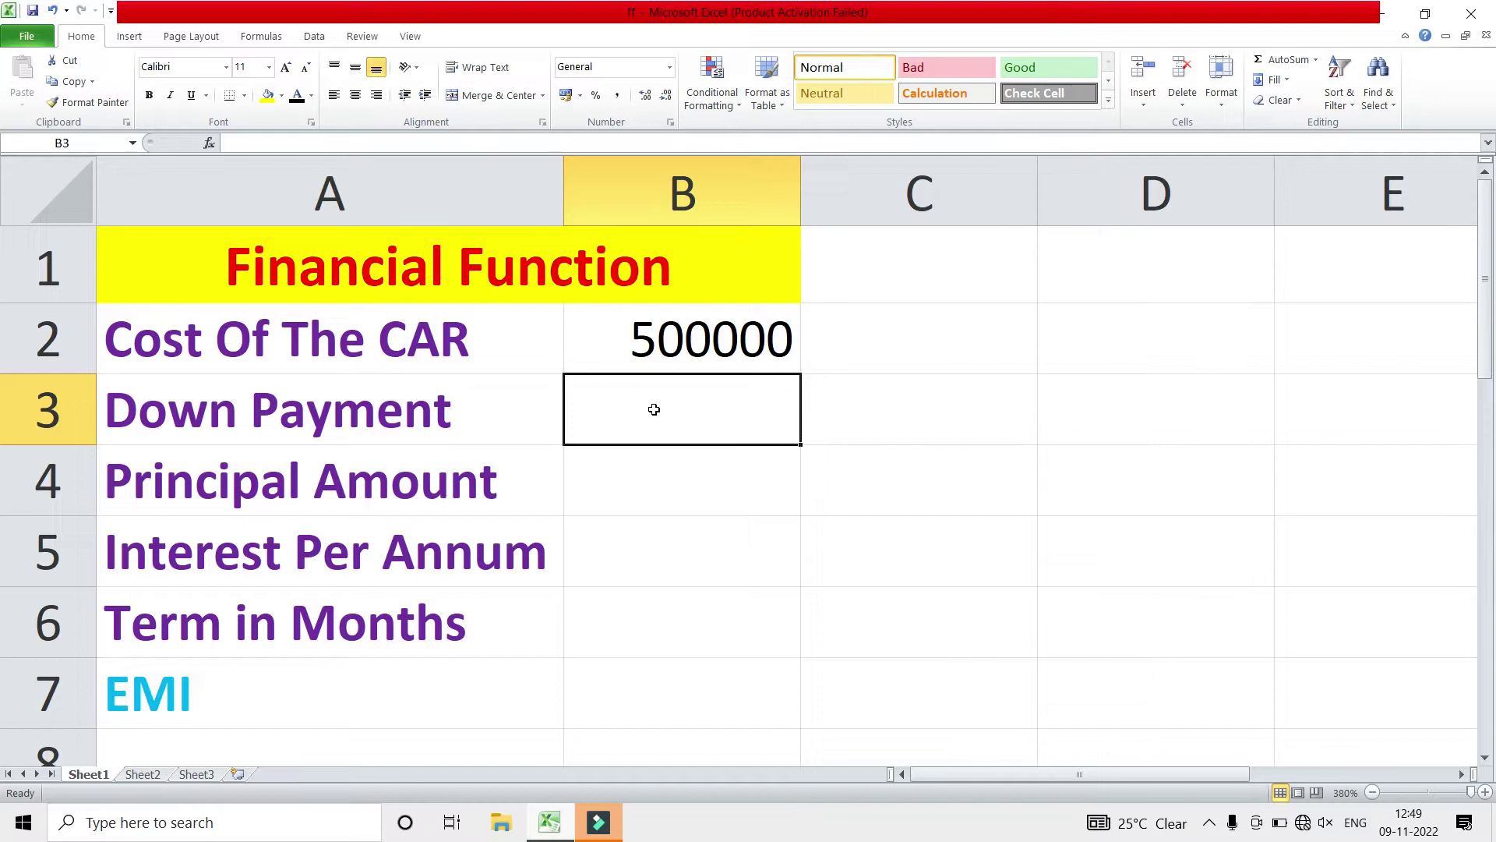
type("210000")
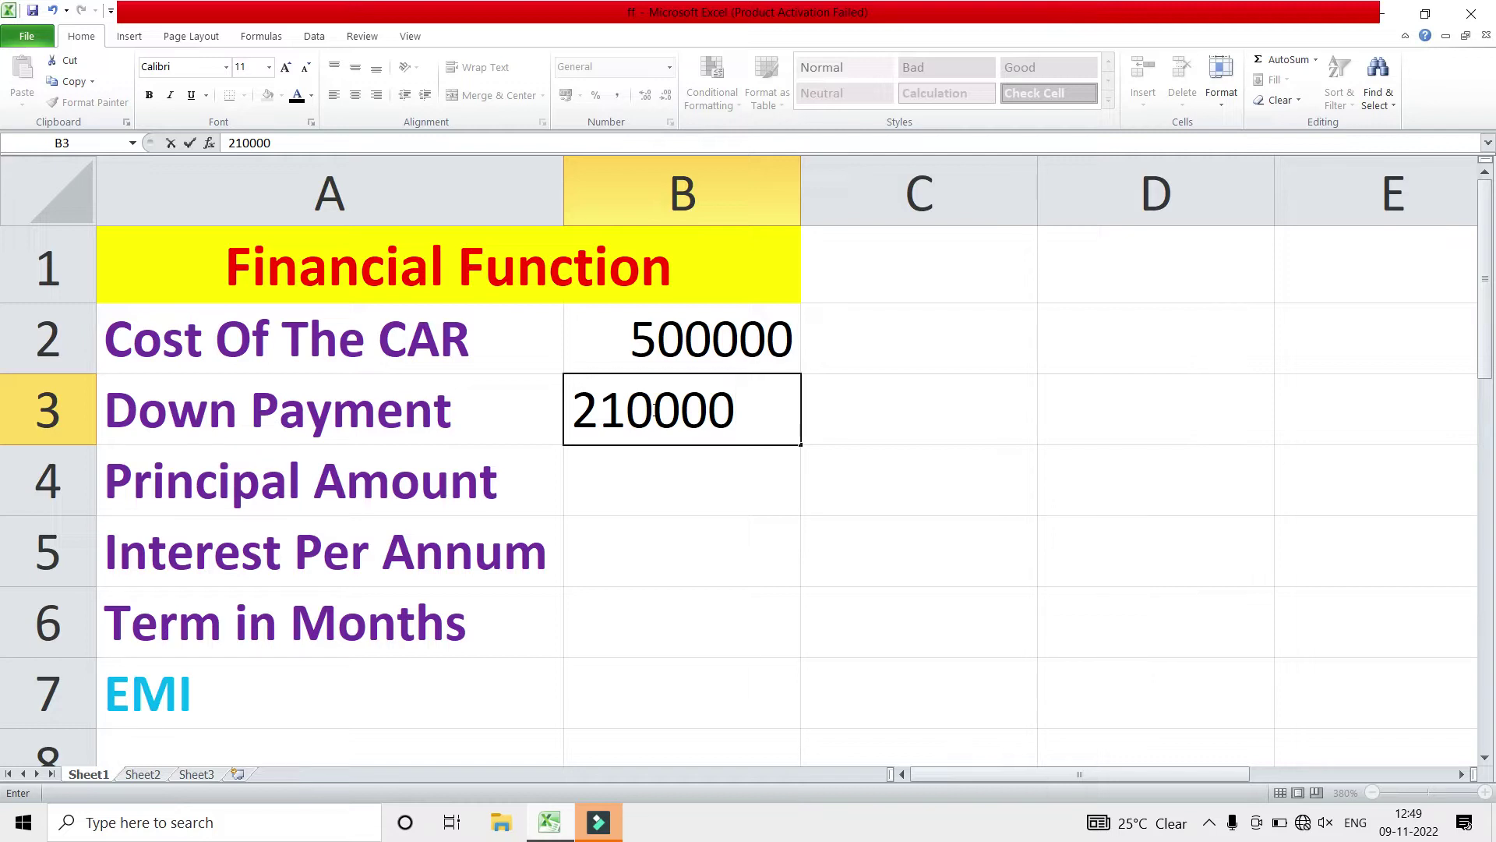
key("Return")
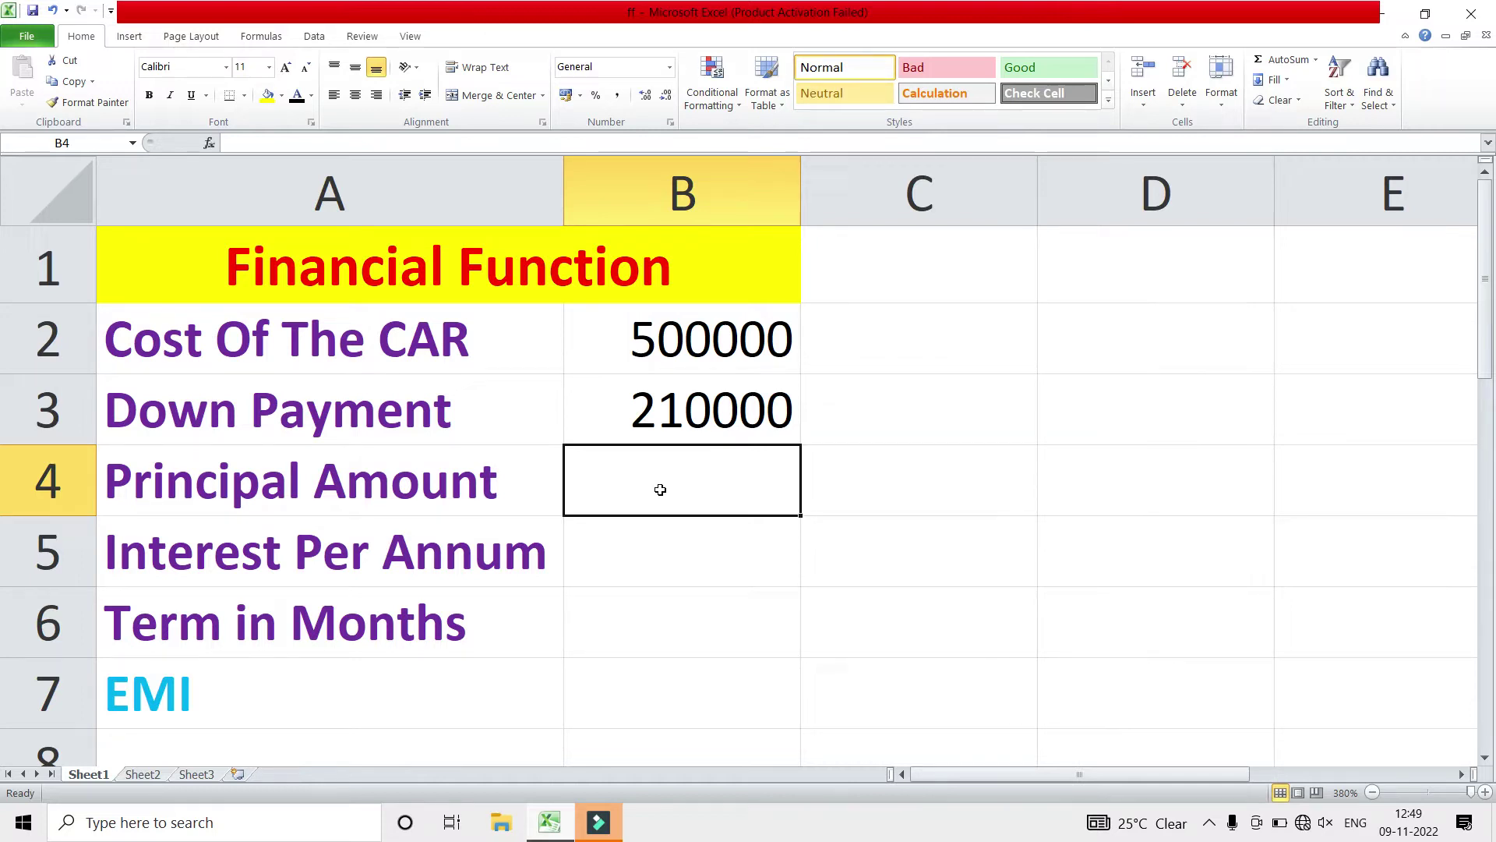
left_click(634, 332)
left_click(605, 396)
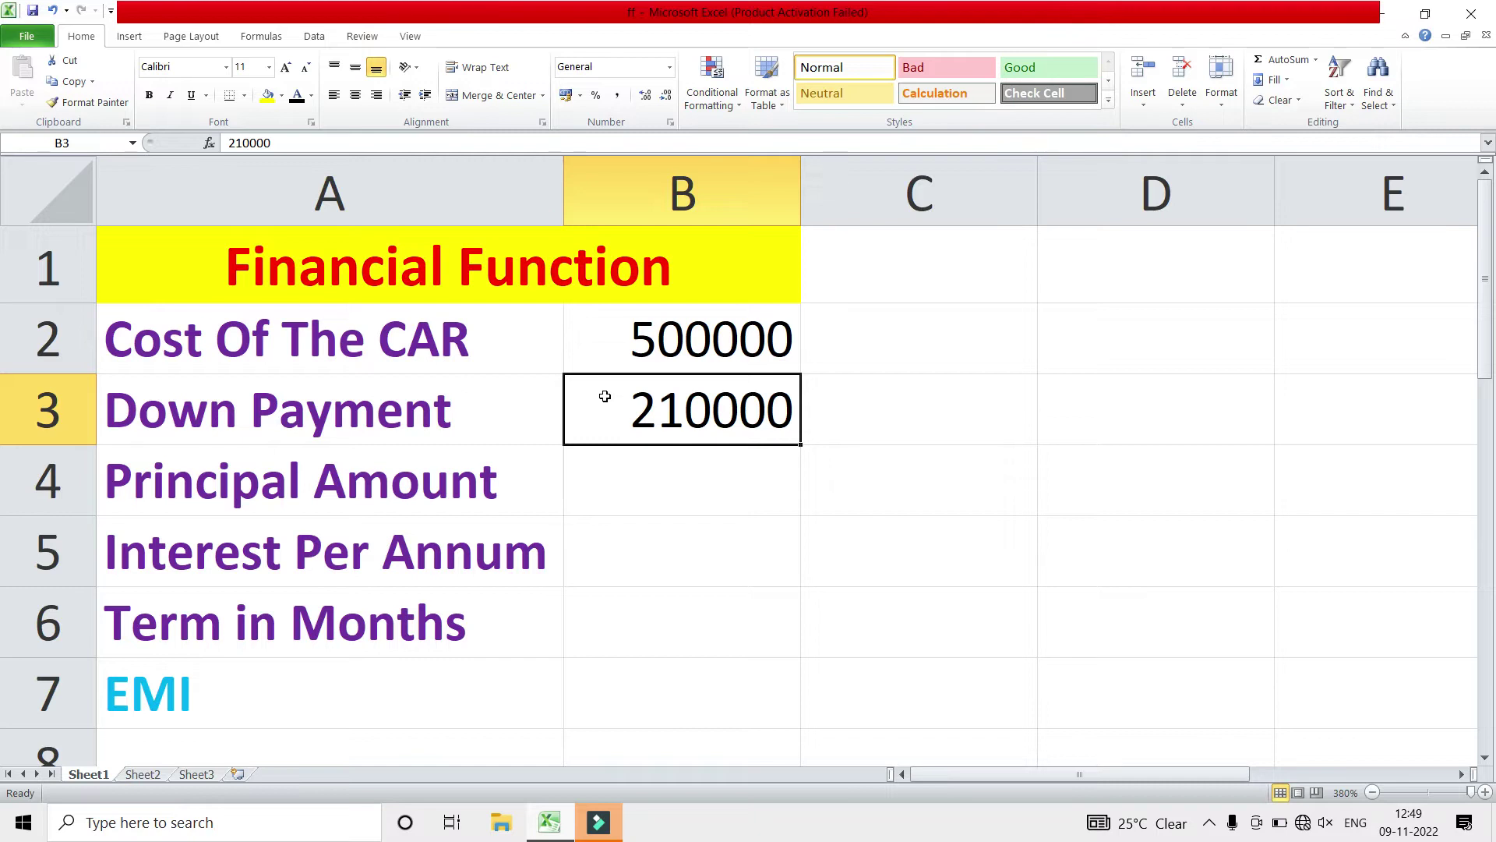
- Enter =B2-B3 in B4 to compute the principal amount of 290000
left_click(618, 468)
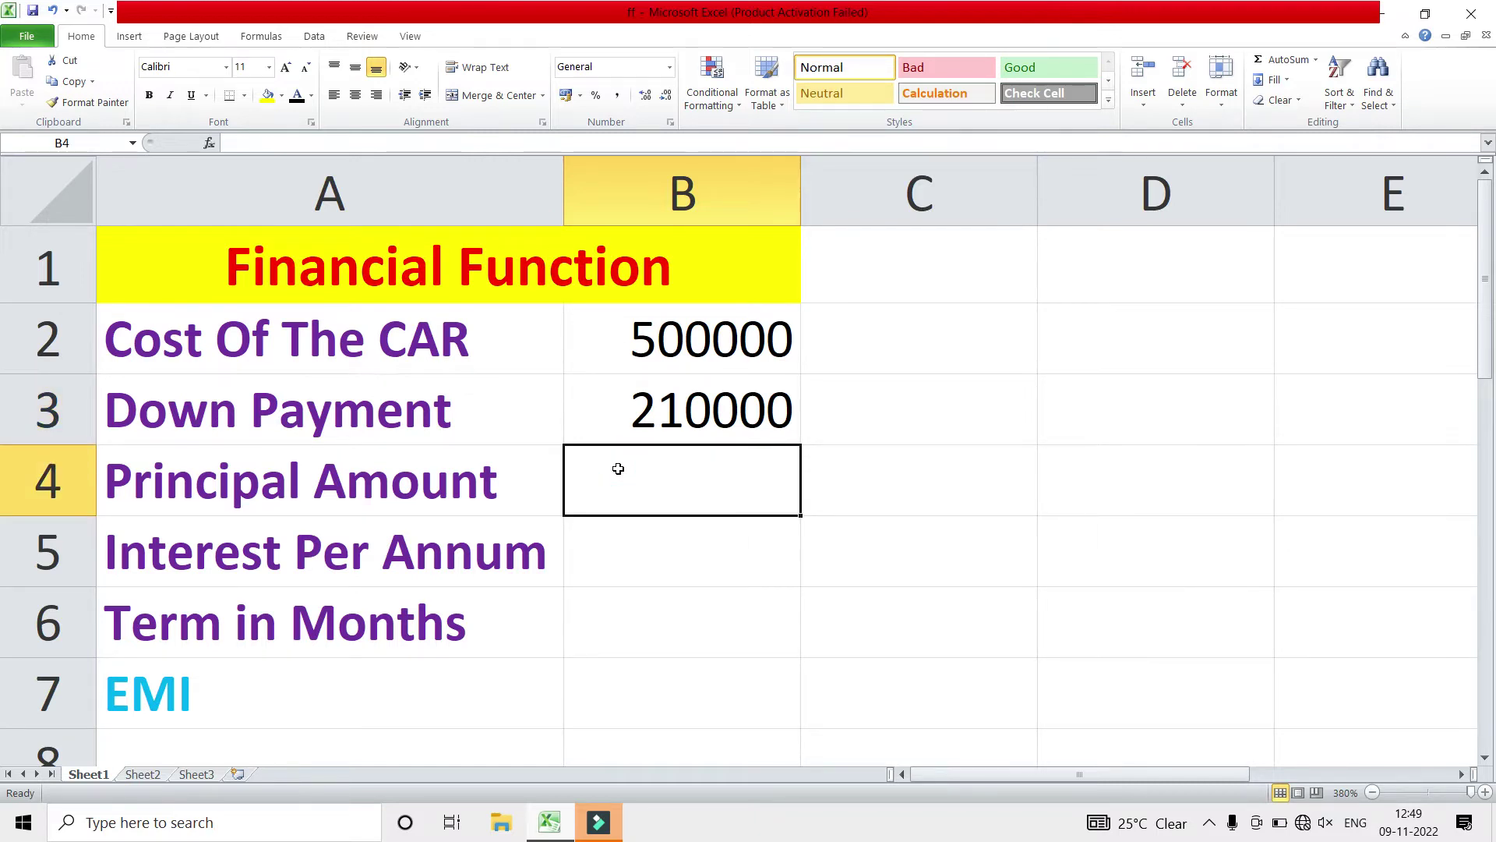
type("=")
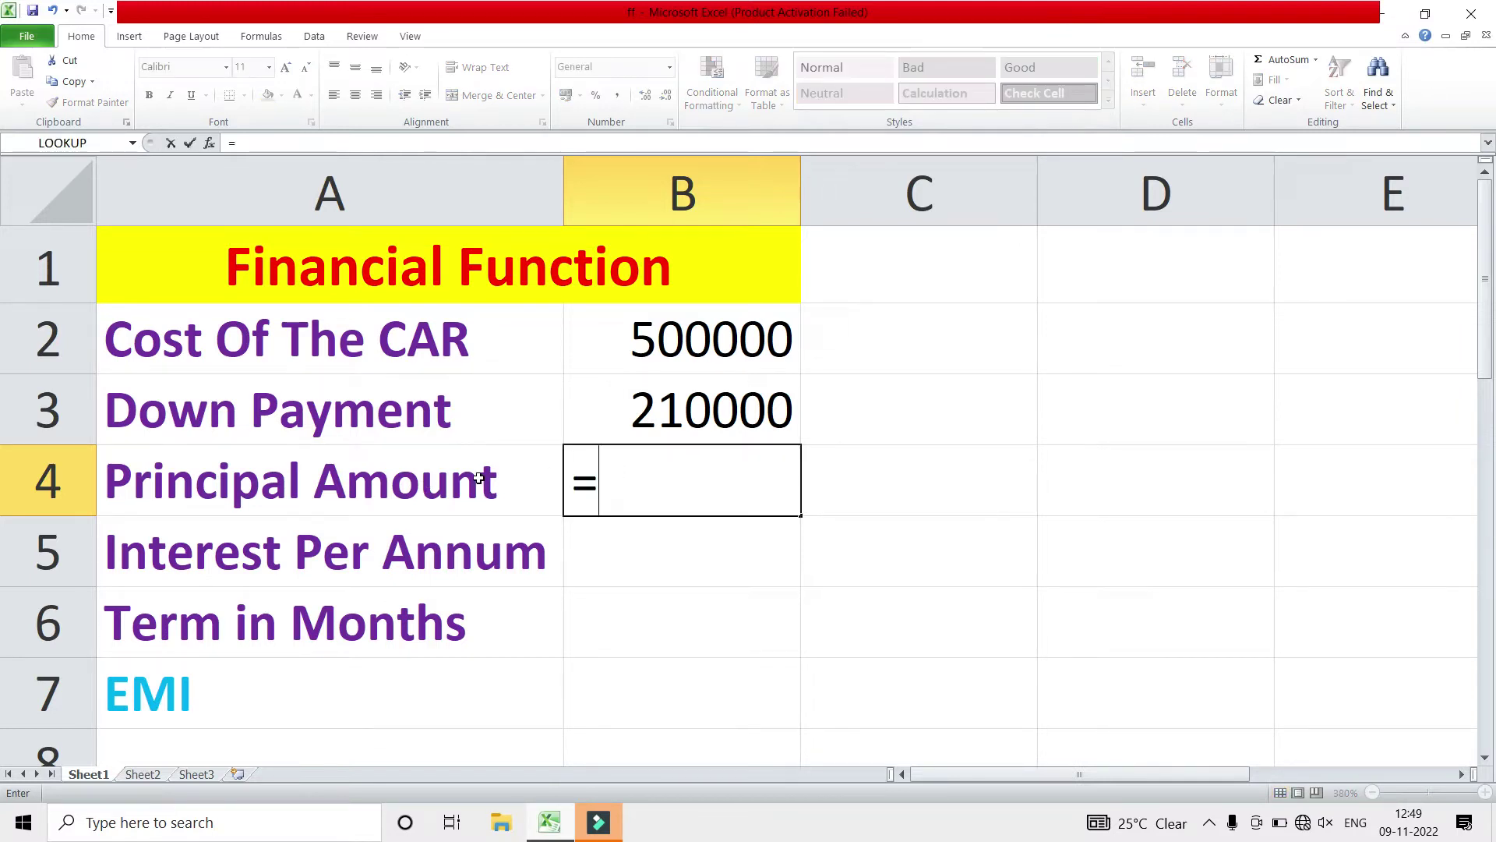
left_click(613, 328)
type("-")
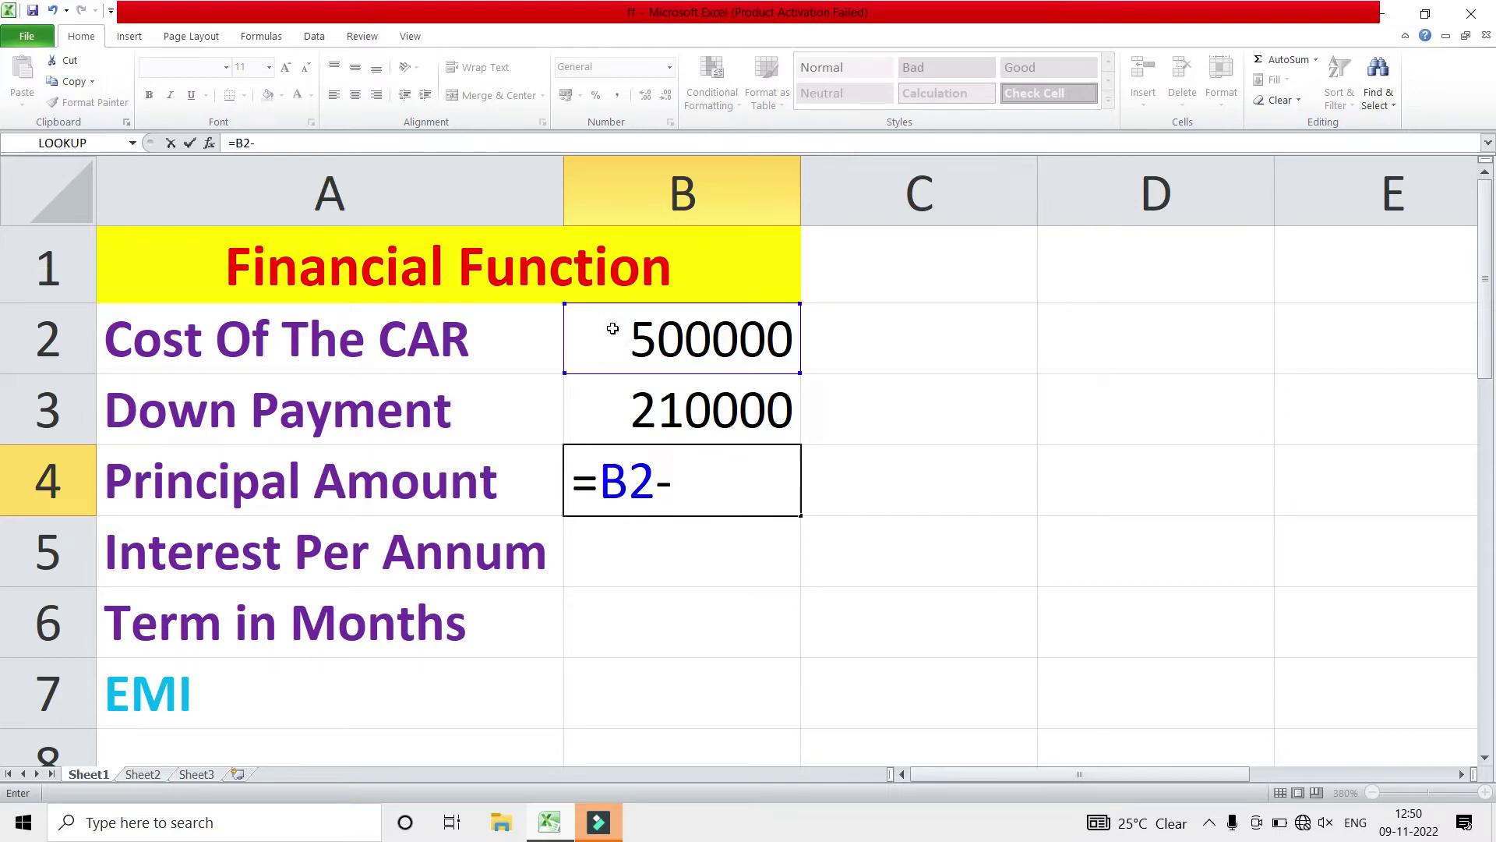
left_click(607, 401)
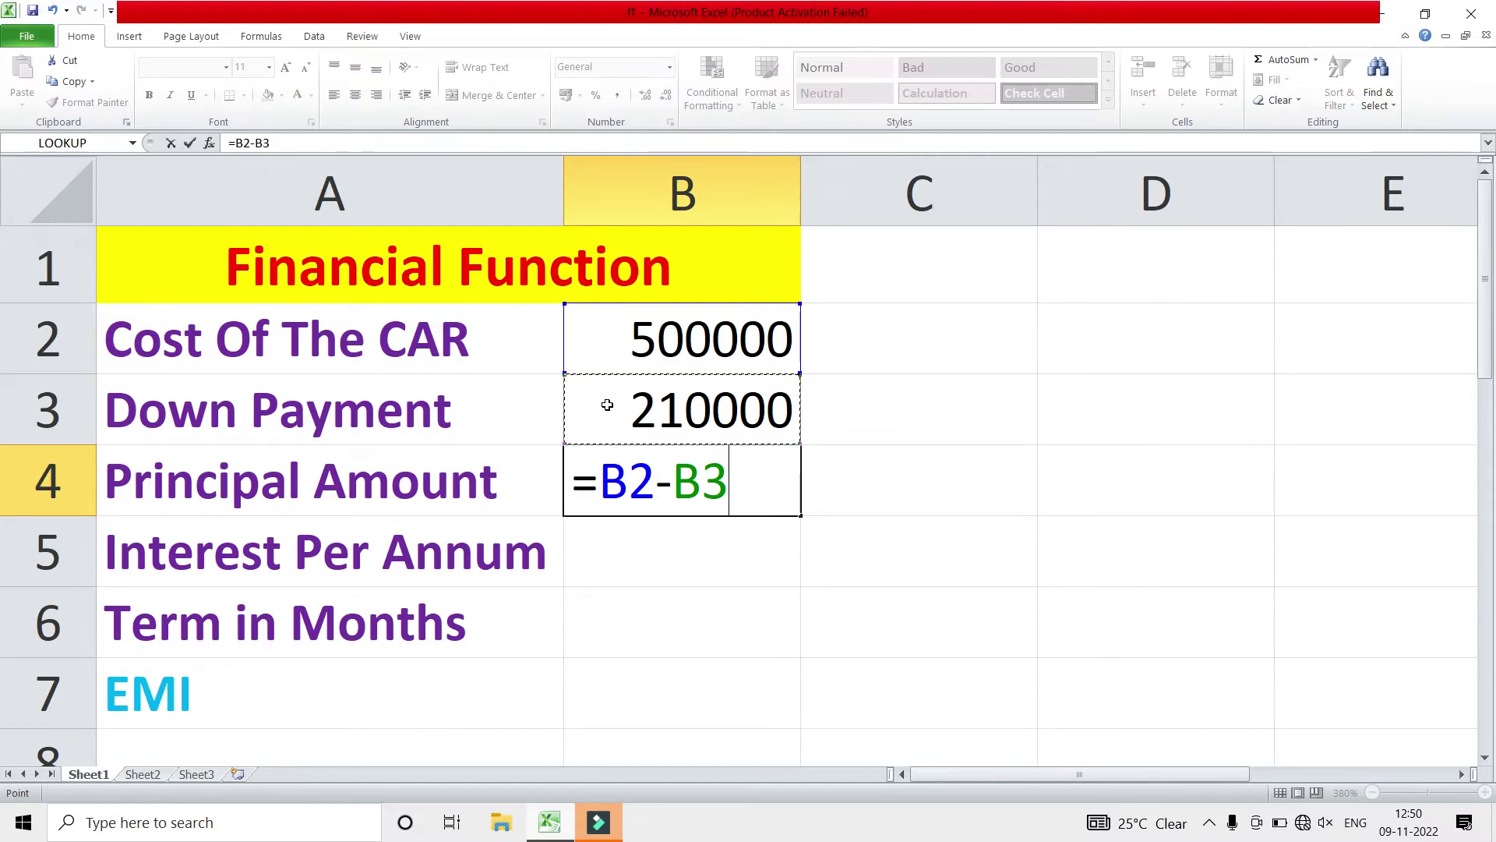
key("Return")
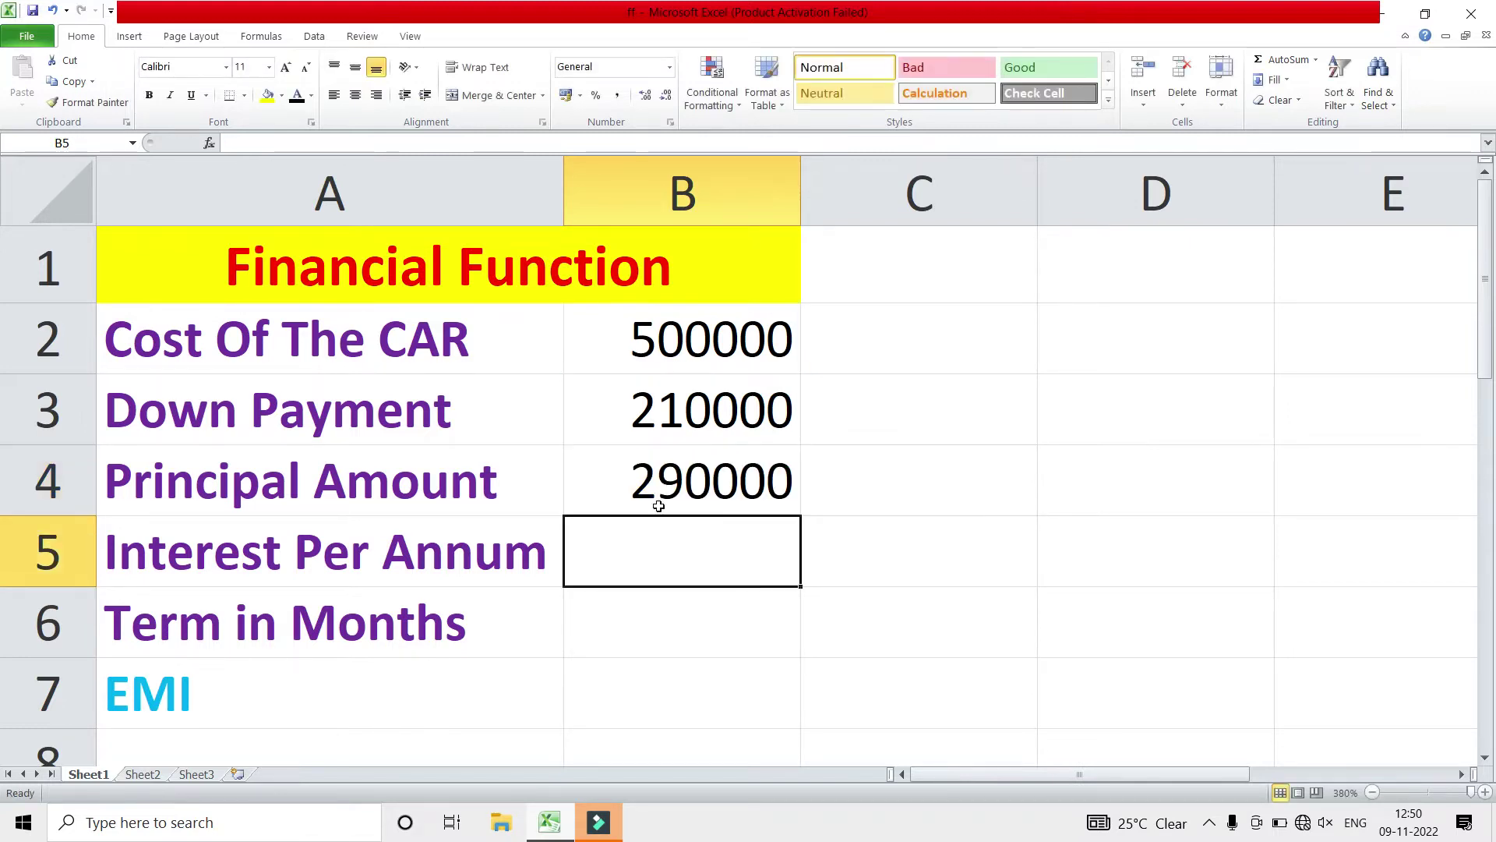
- Check the subtraction formula in B4, then select the Interest Per Annum cell B5
left_click(632, 497)
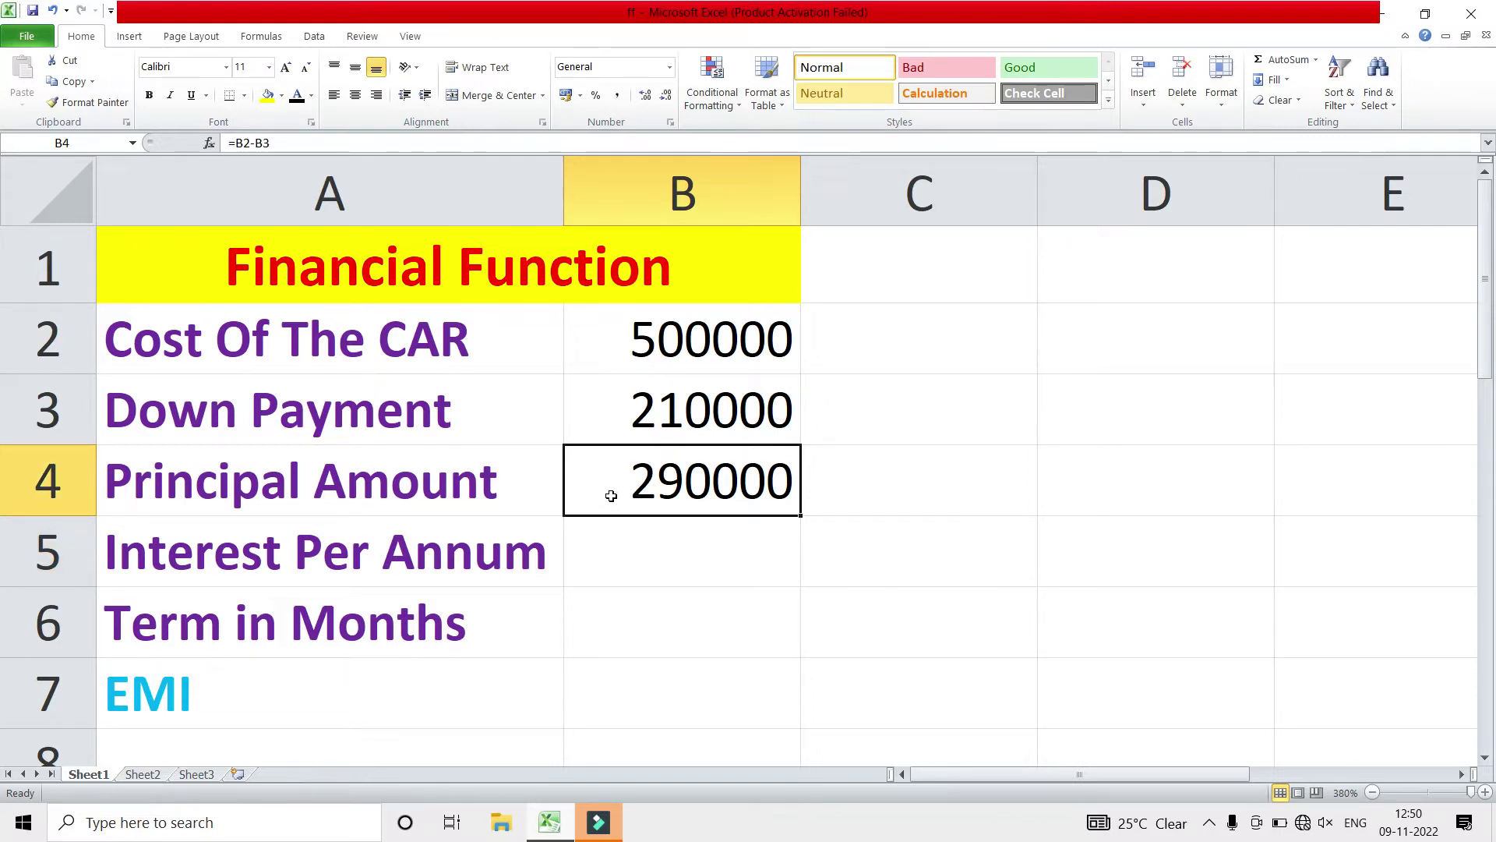
left_click(328, 481)
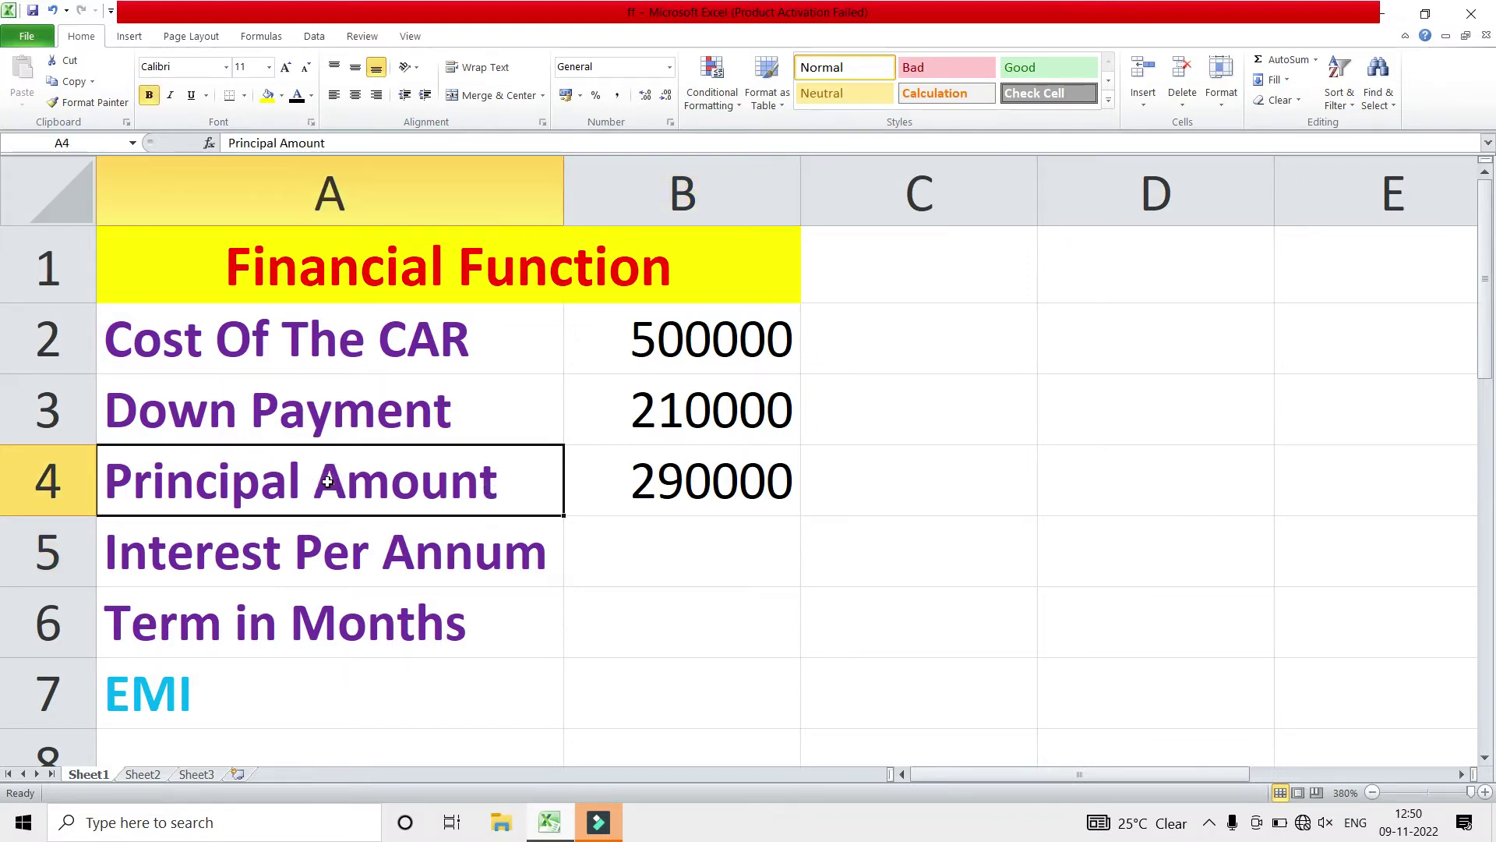
left_click(668, 480)
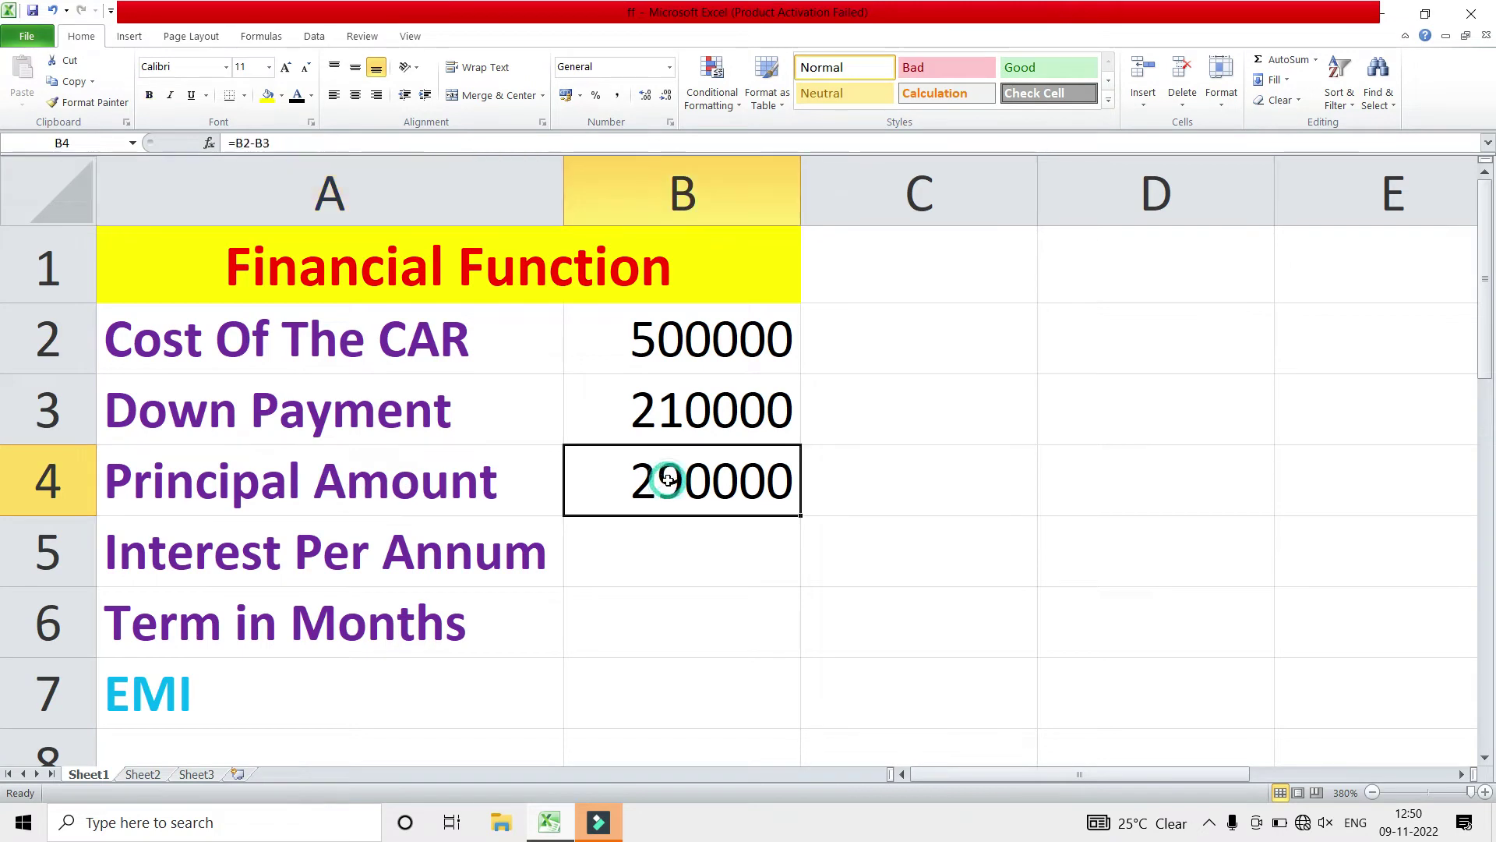
left_click(746, 393)
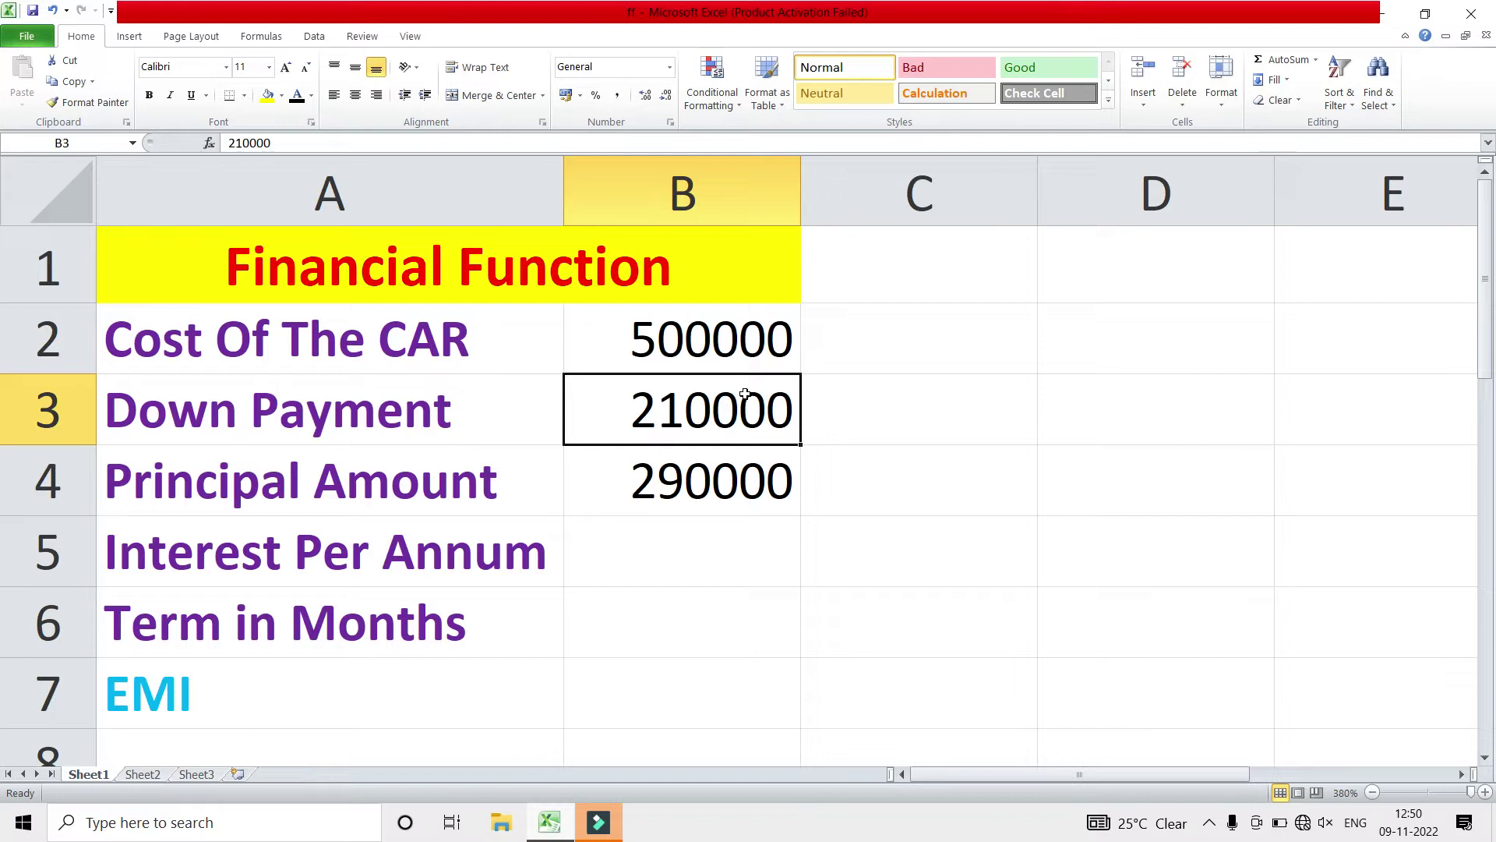
left_click(696, 485)
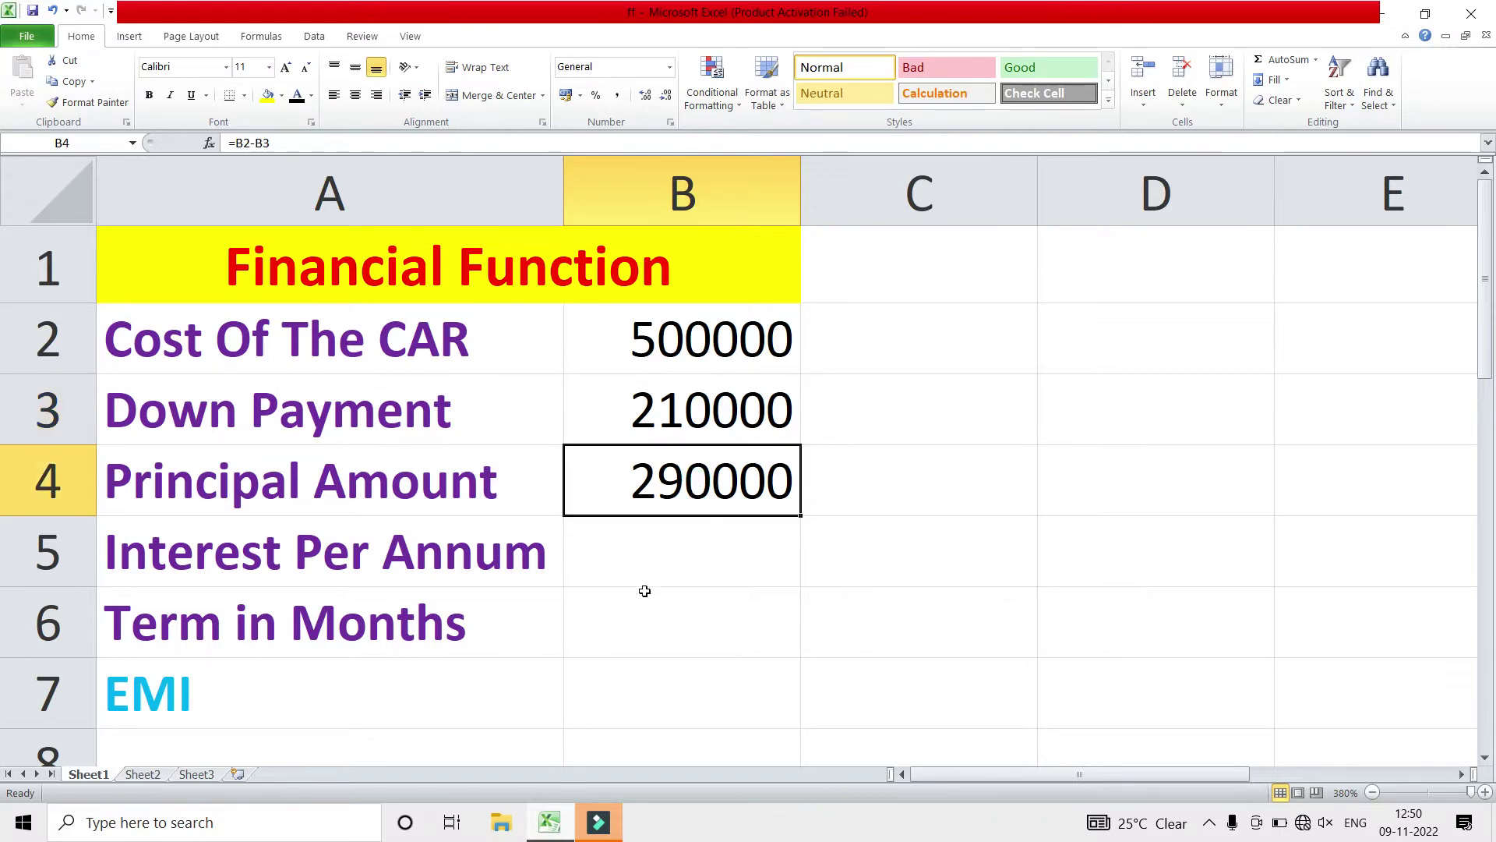
left_click(647, 551)
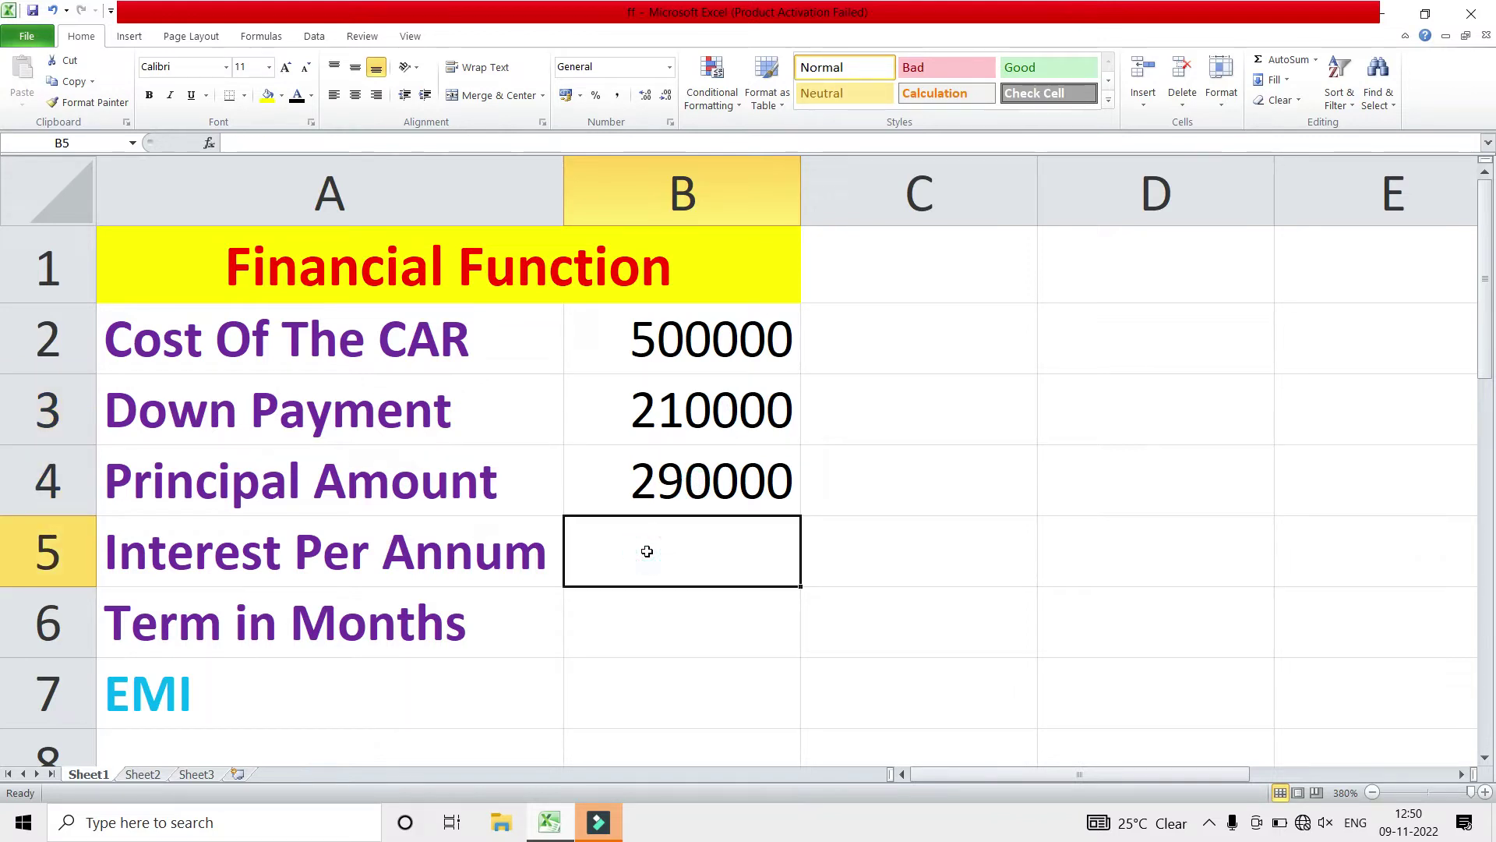
left_click(659, 495)
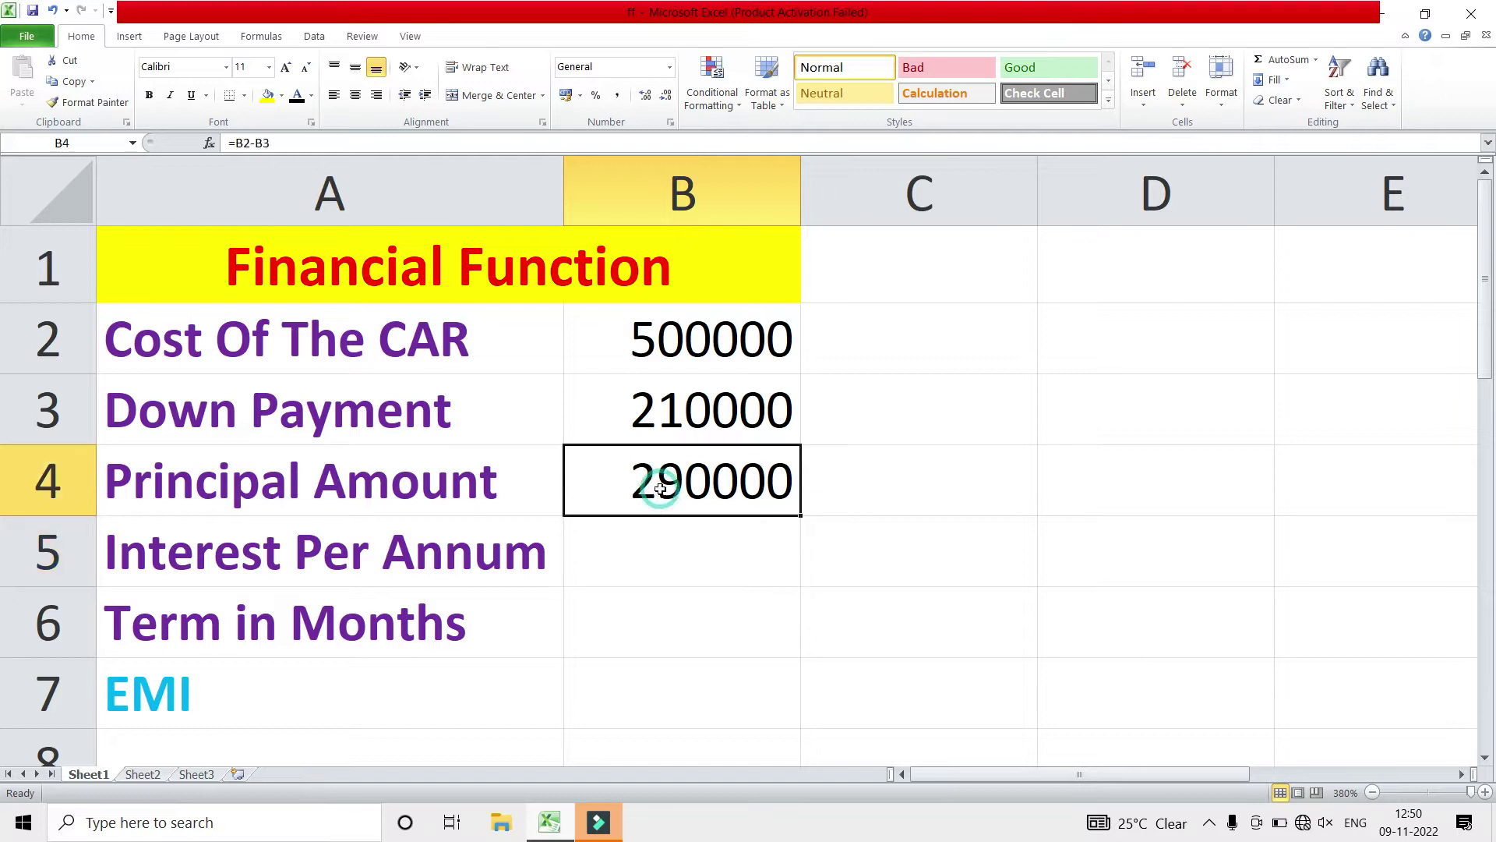
left_click(635, 550)
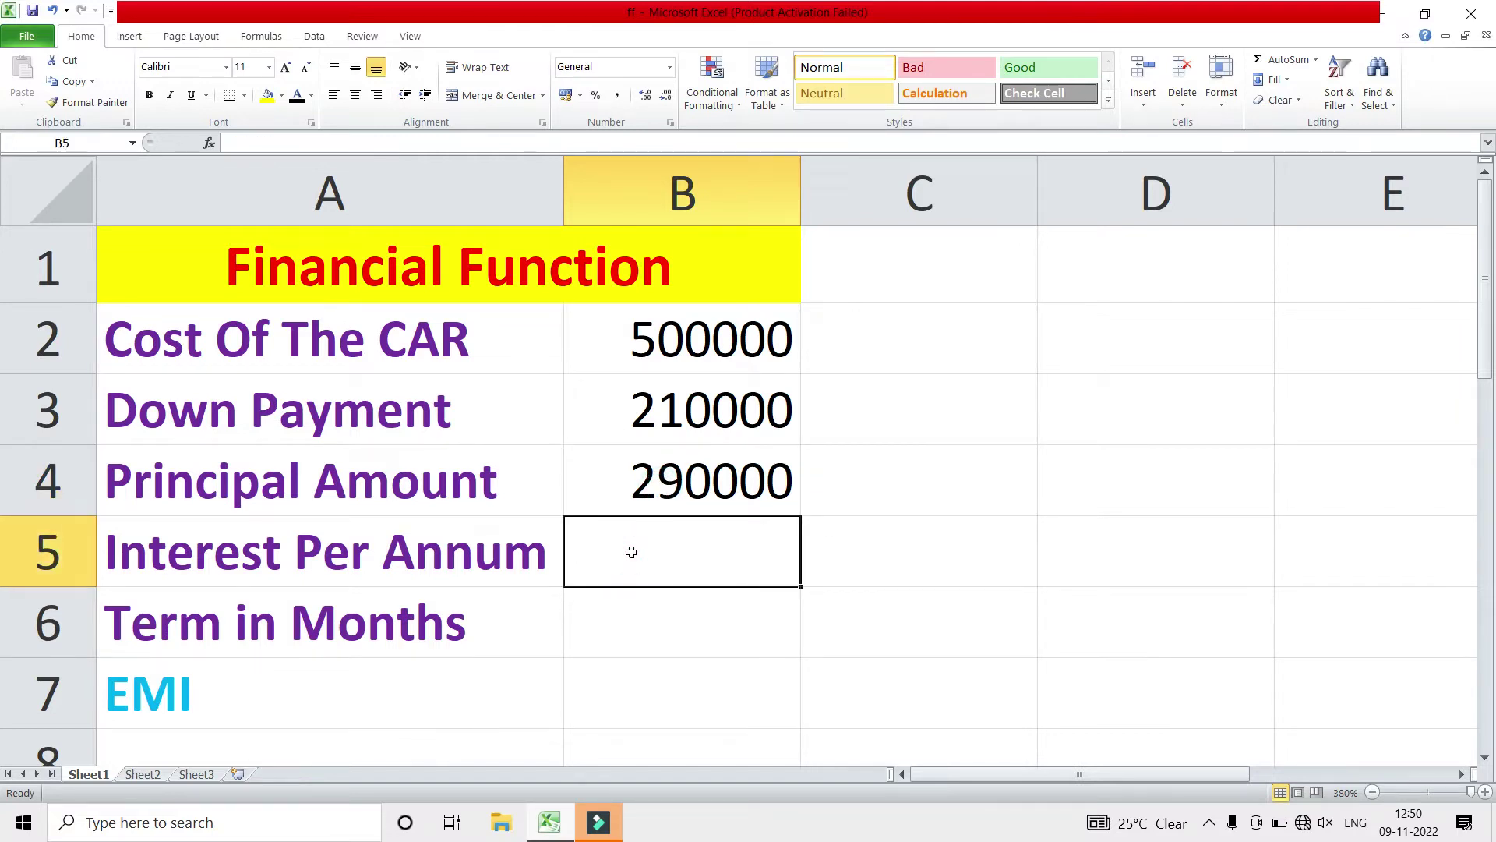
- Enter a 12% interest rate, correct it to 15%, and set the term to 17 months
type("12")
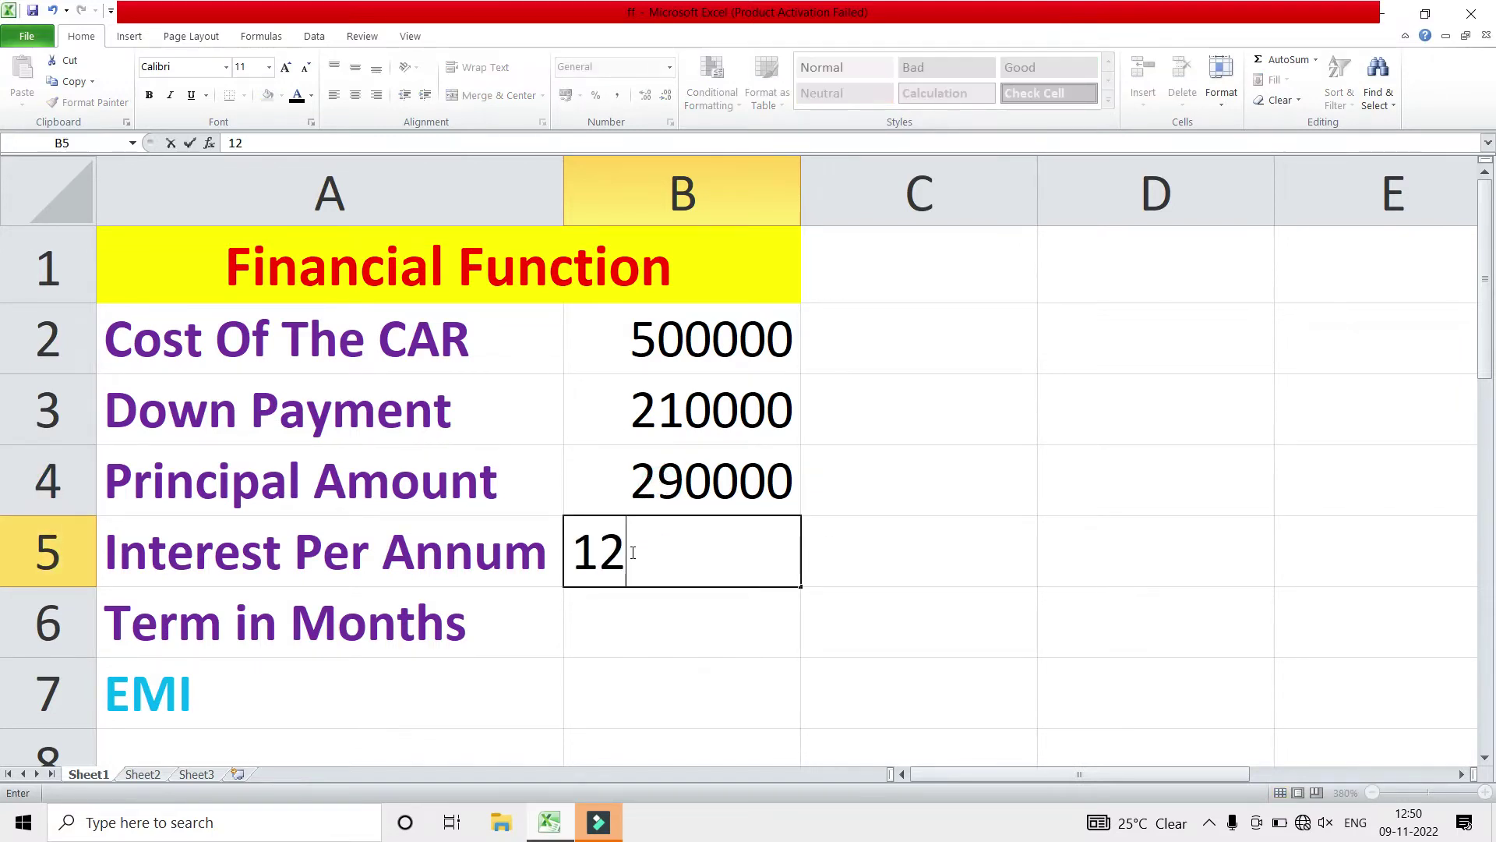
type("%")
key("Return")
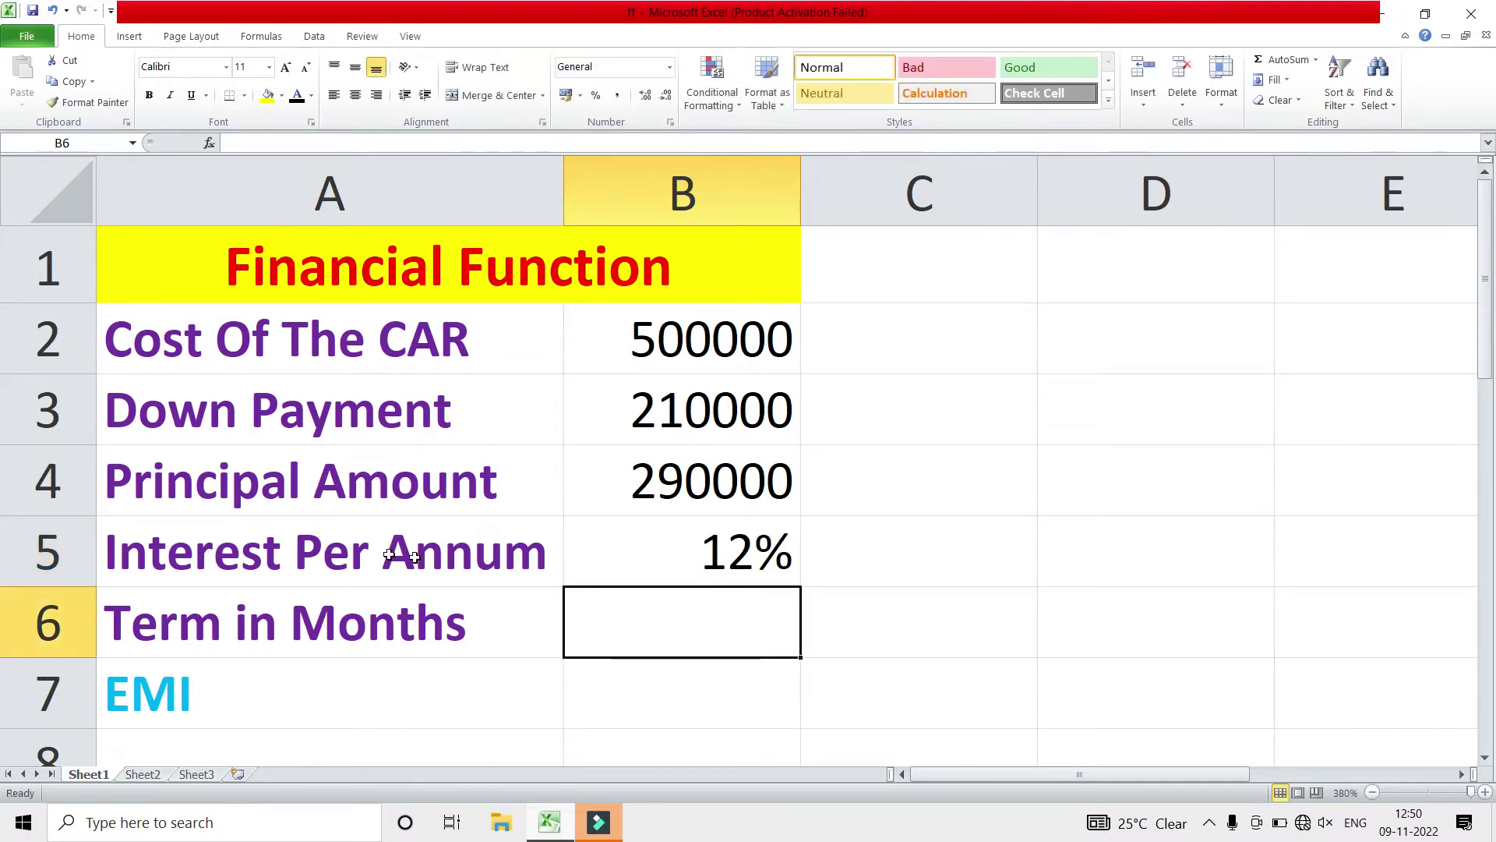
left_click(331, 558)
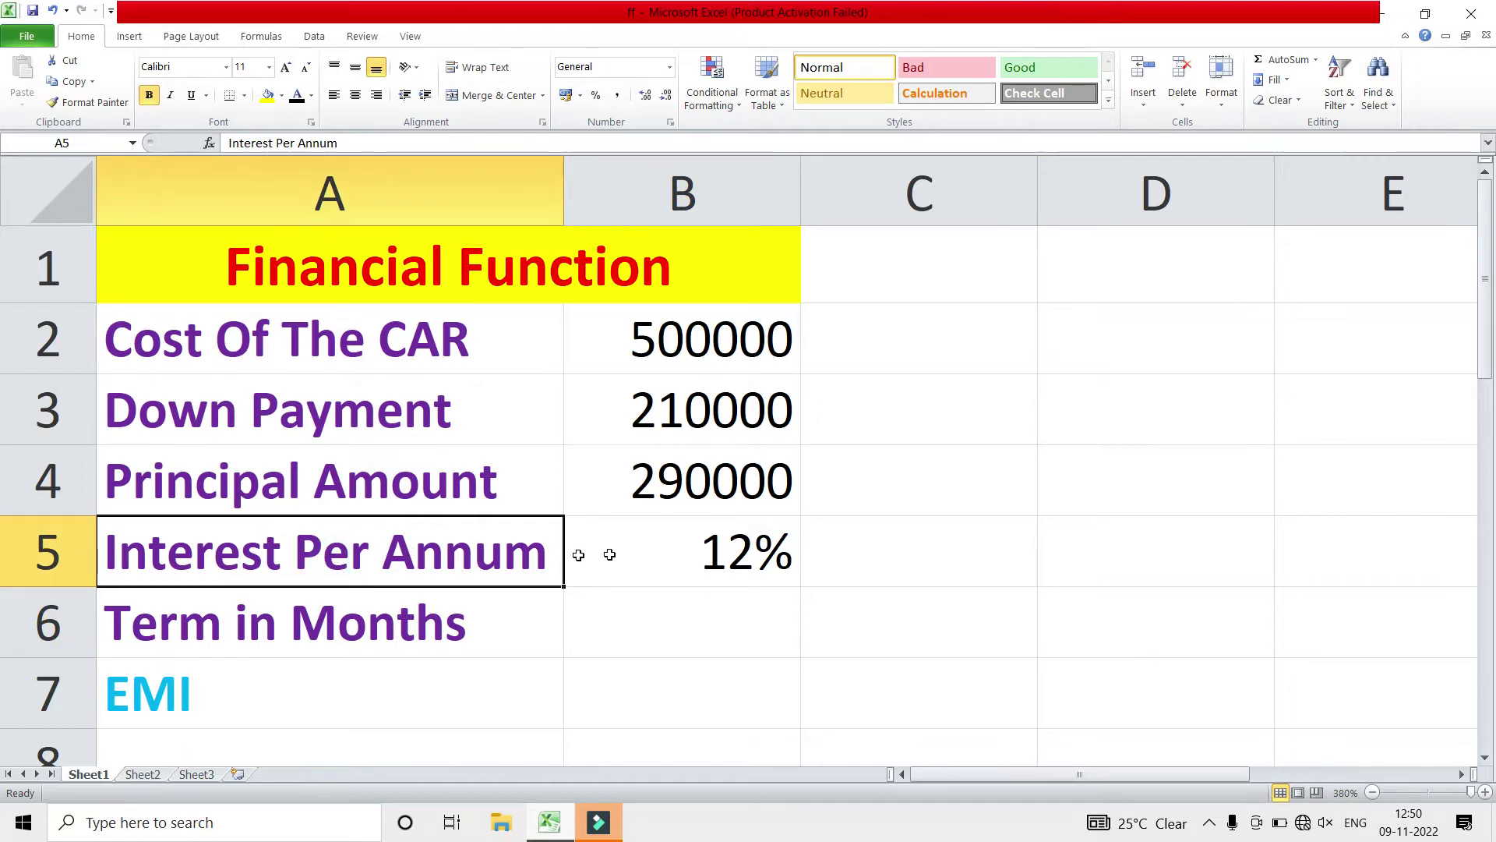
left_click(656, 566)
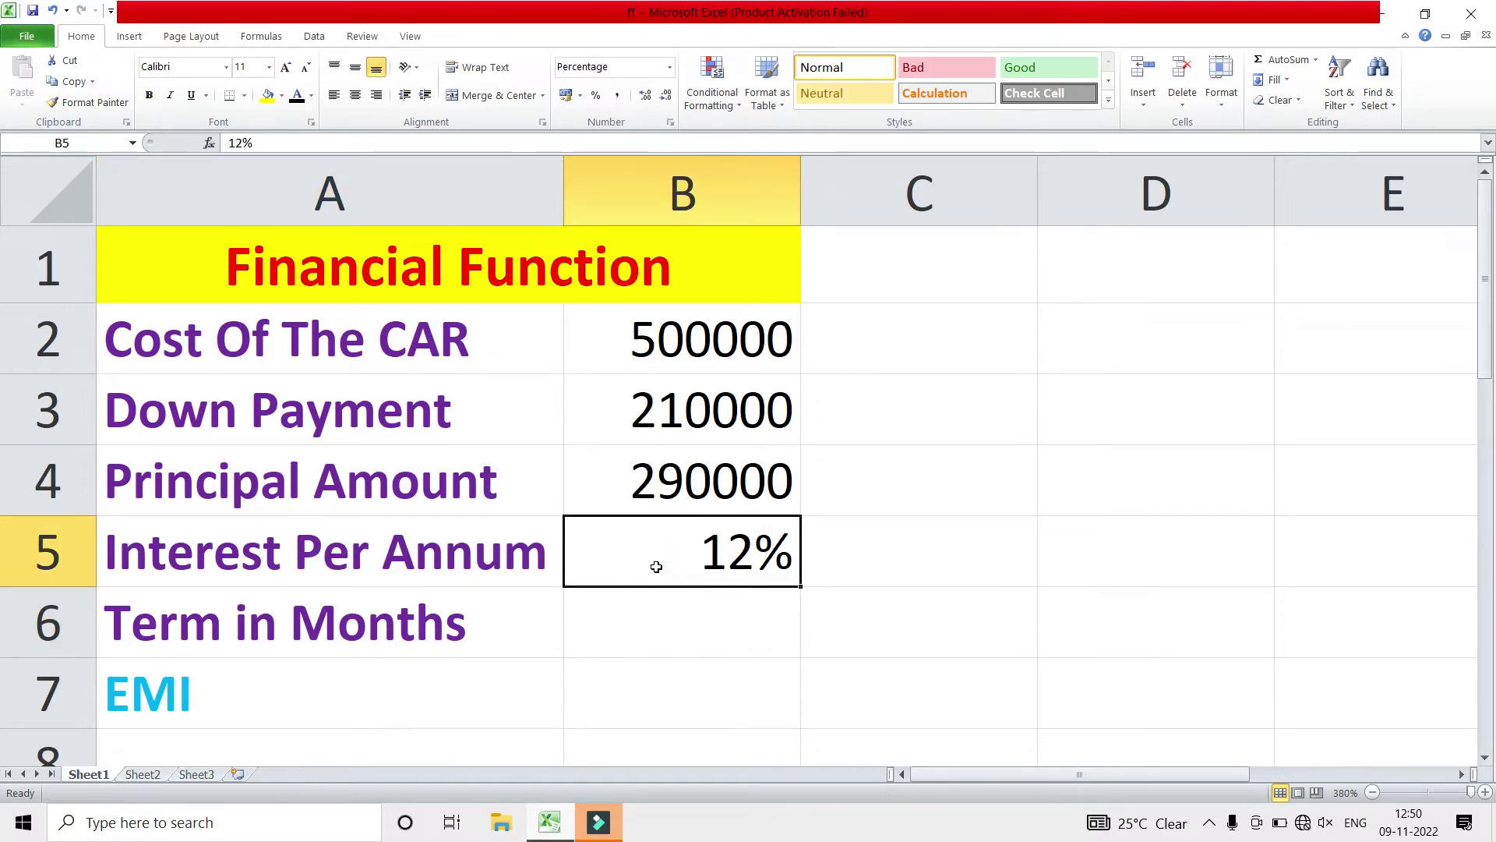
type("15")
key("Return")
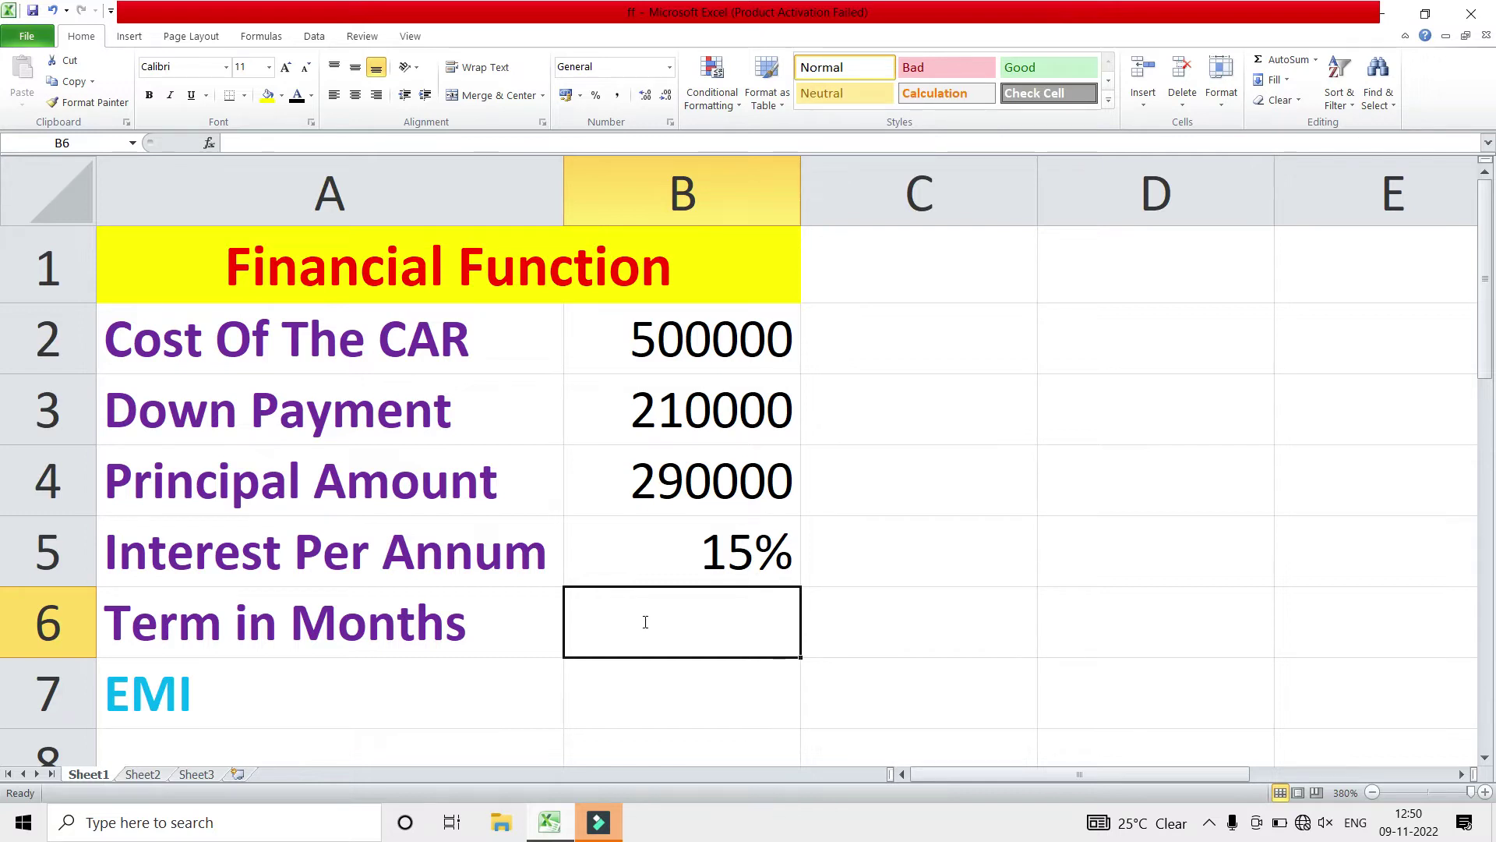
type("17")
key("Return")
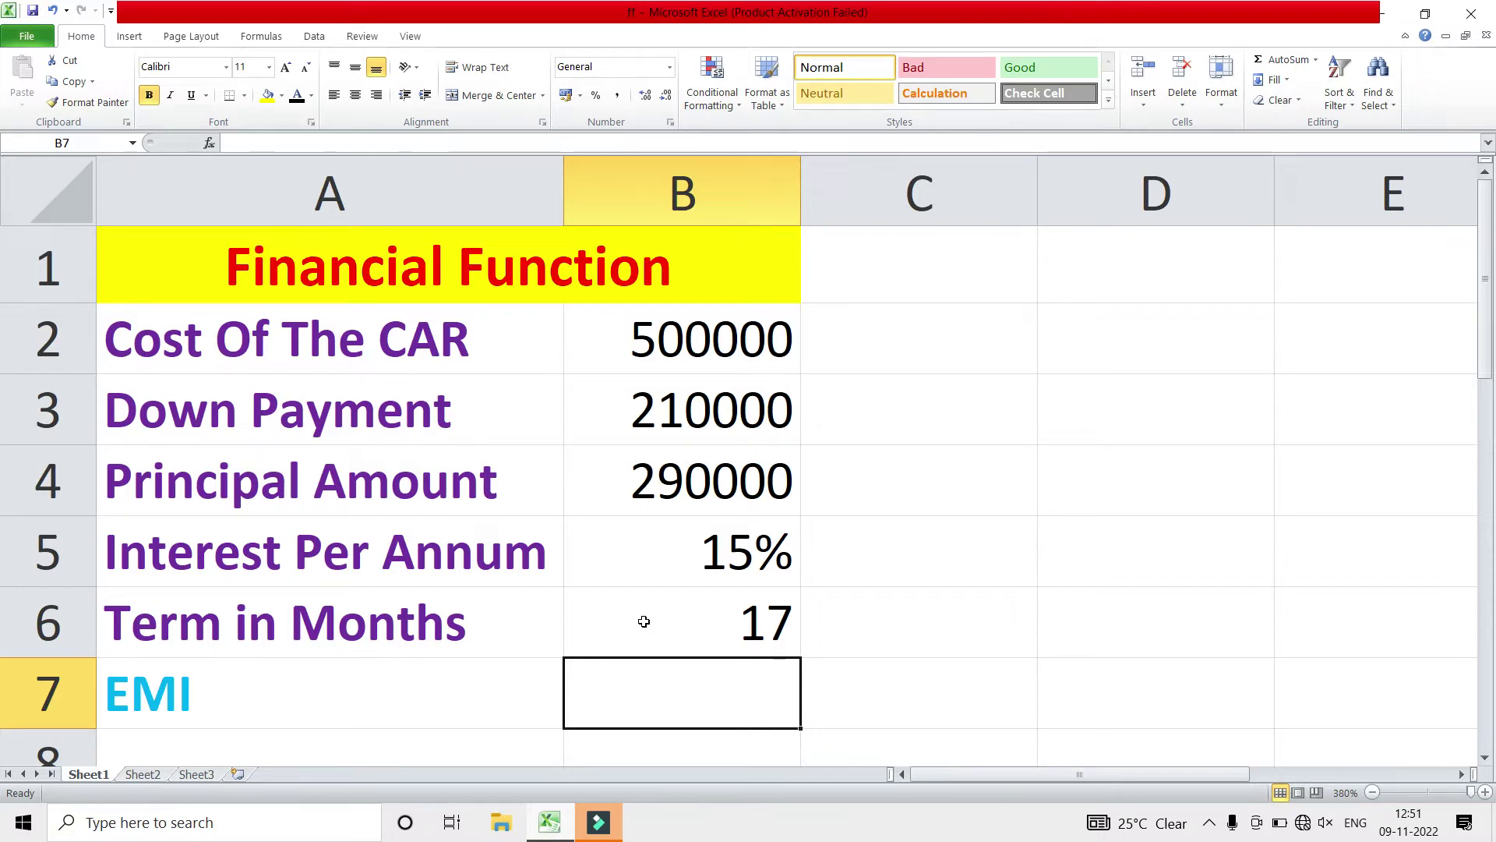
left_click(693, 485)
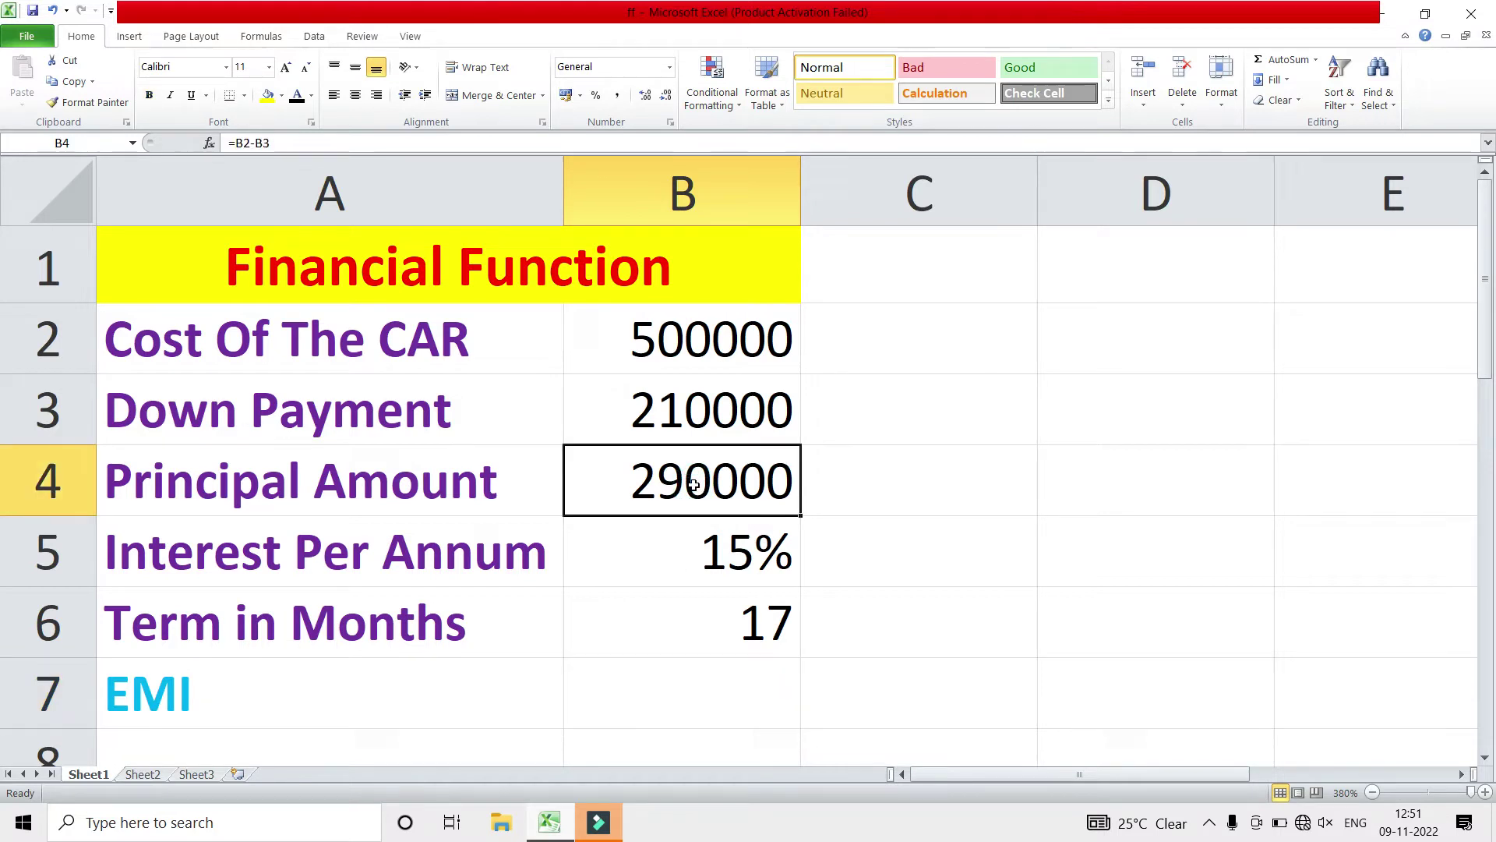
left_click(688, 539)
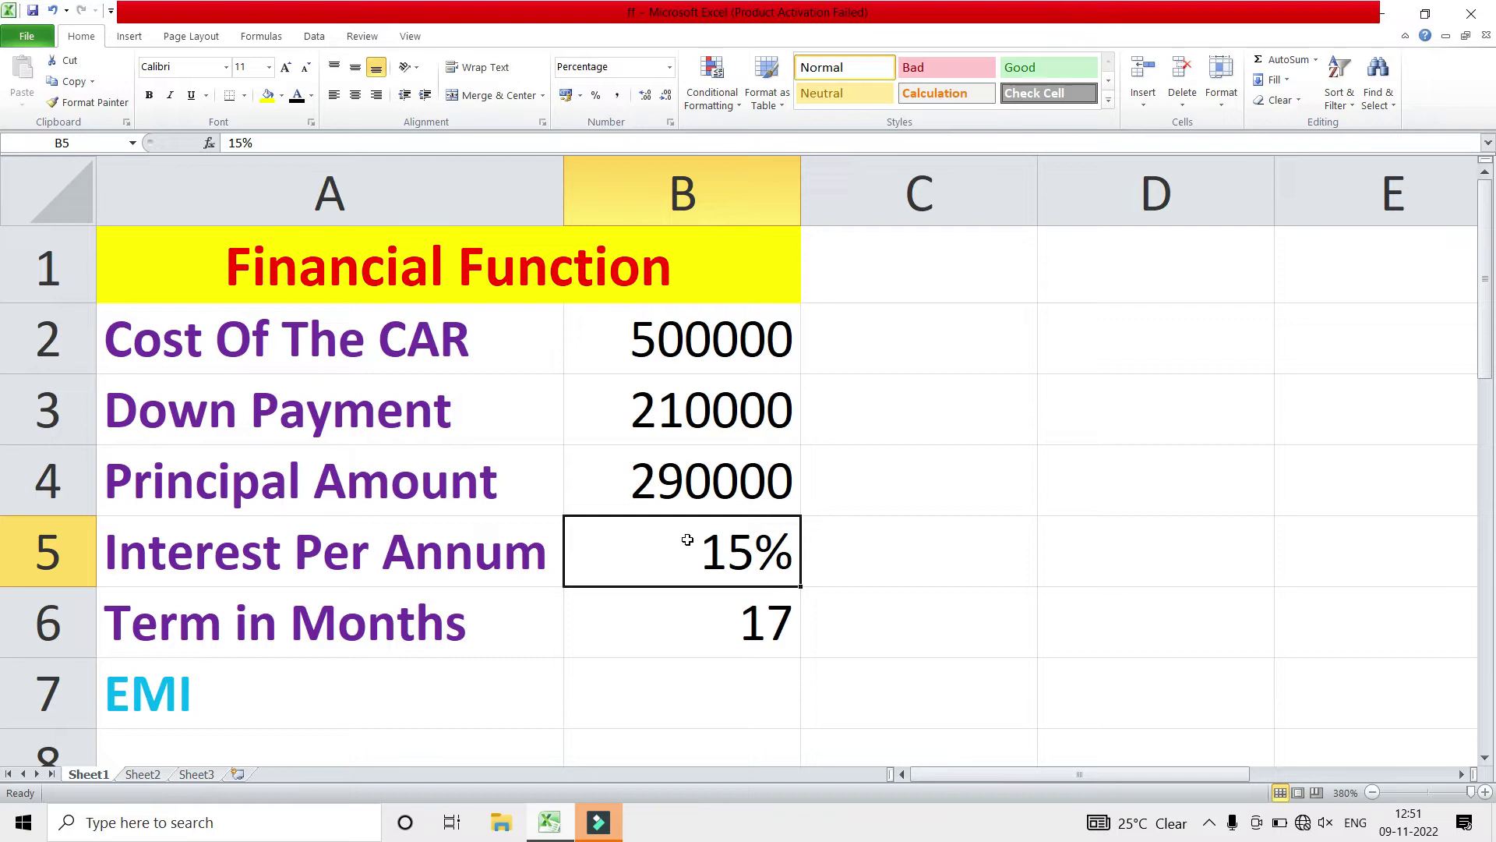
left_click(685, 695)
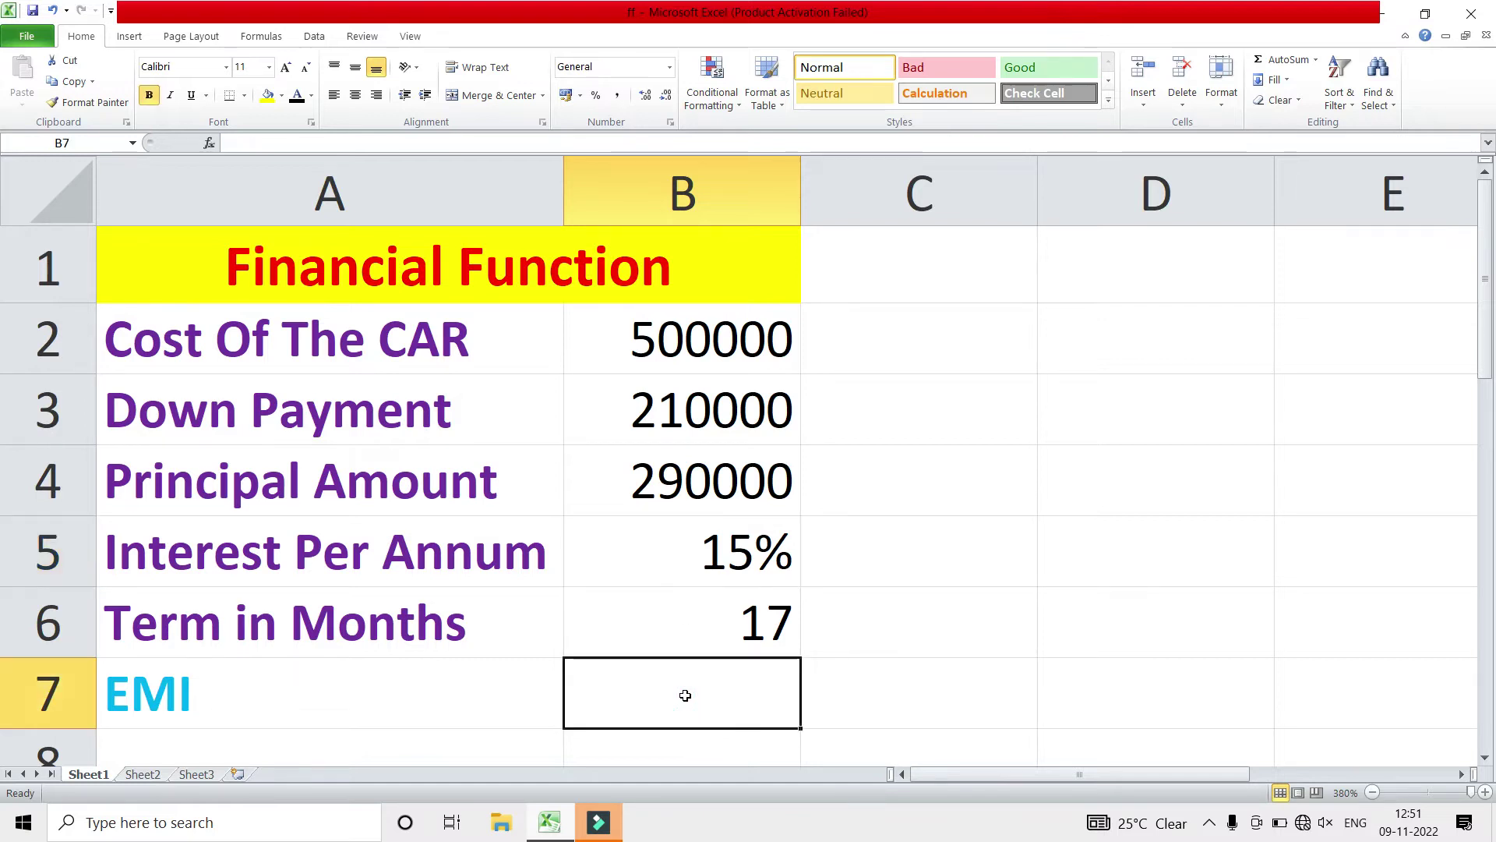
left_click(628, 345)
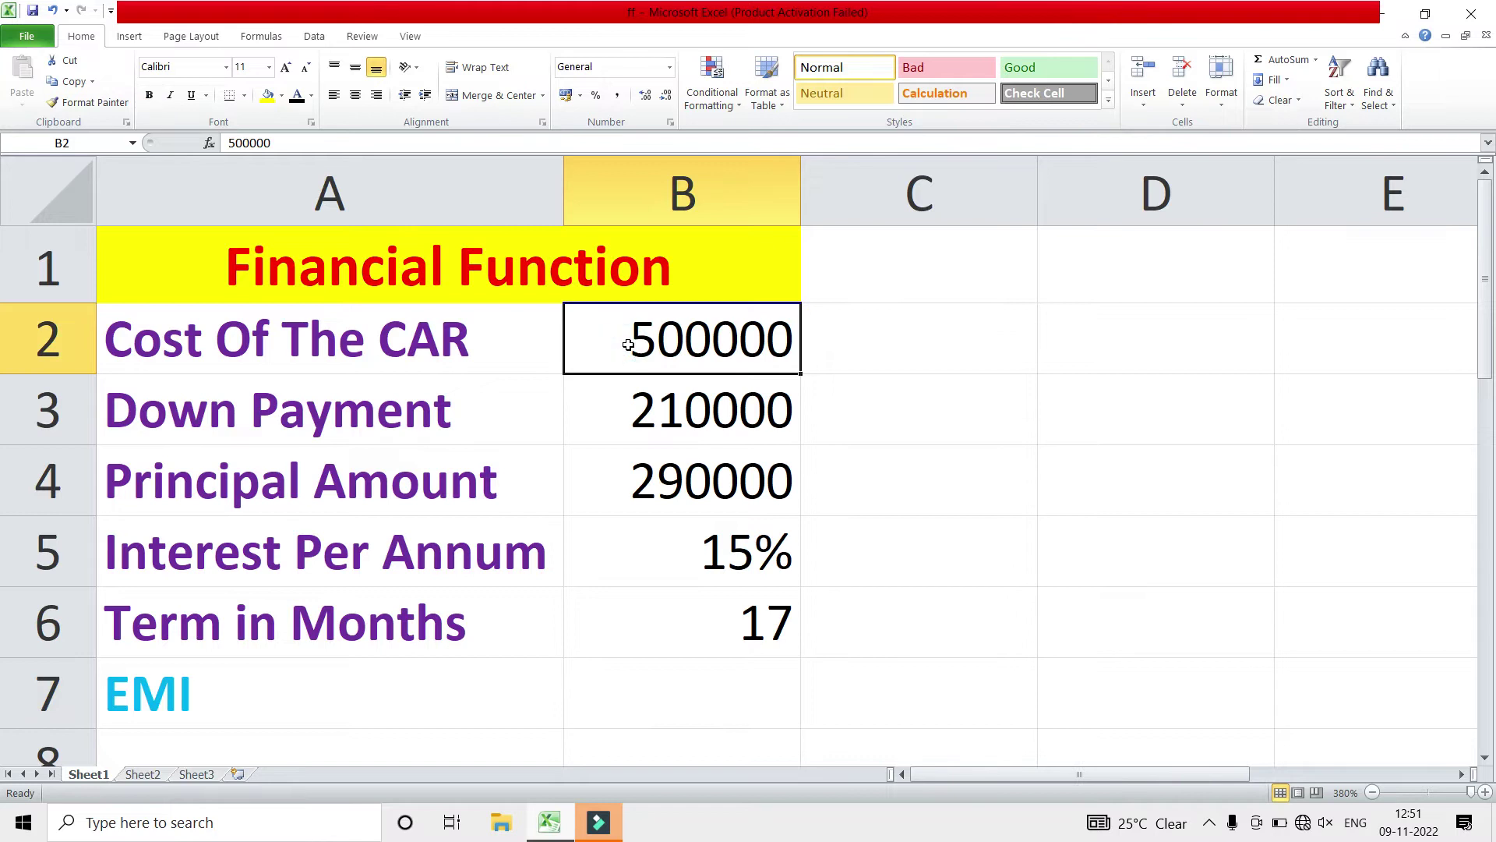
left_click(652, 409)
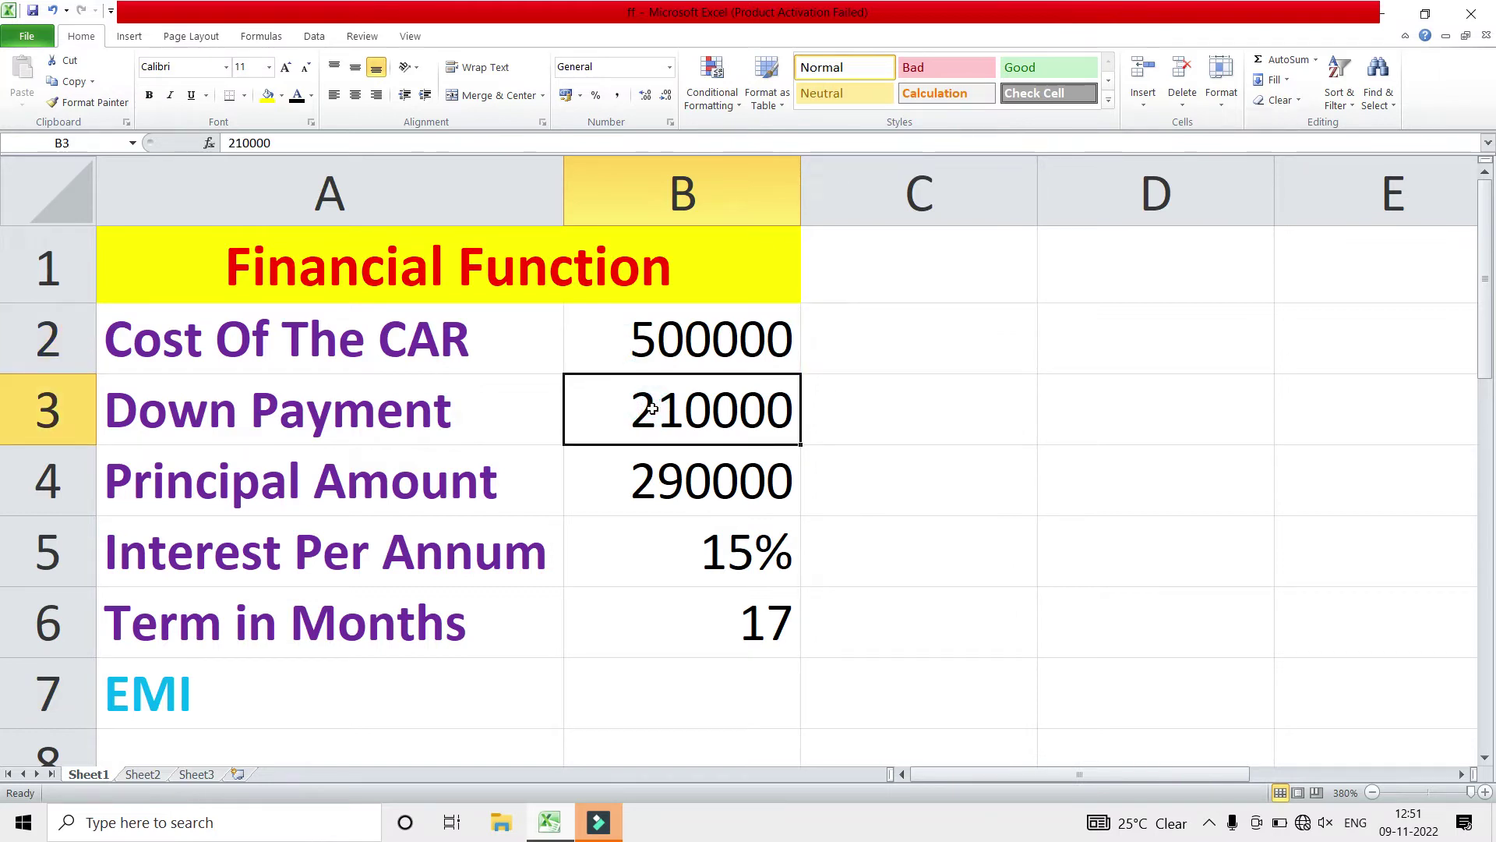
left_click(634, 476)
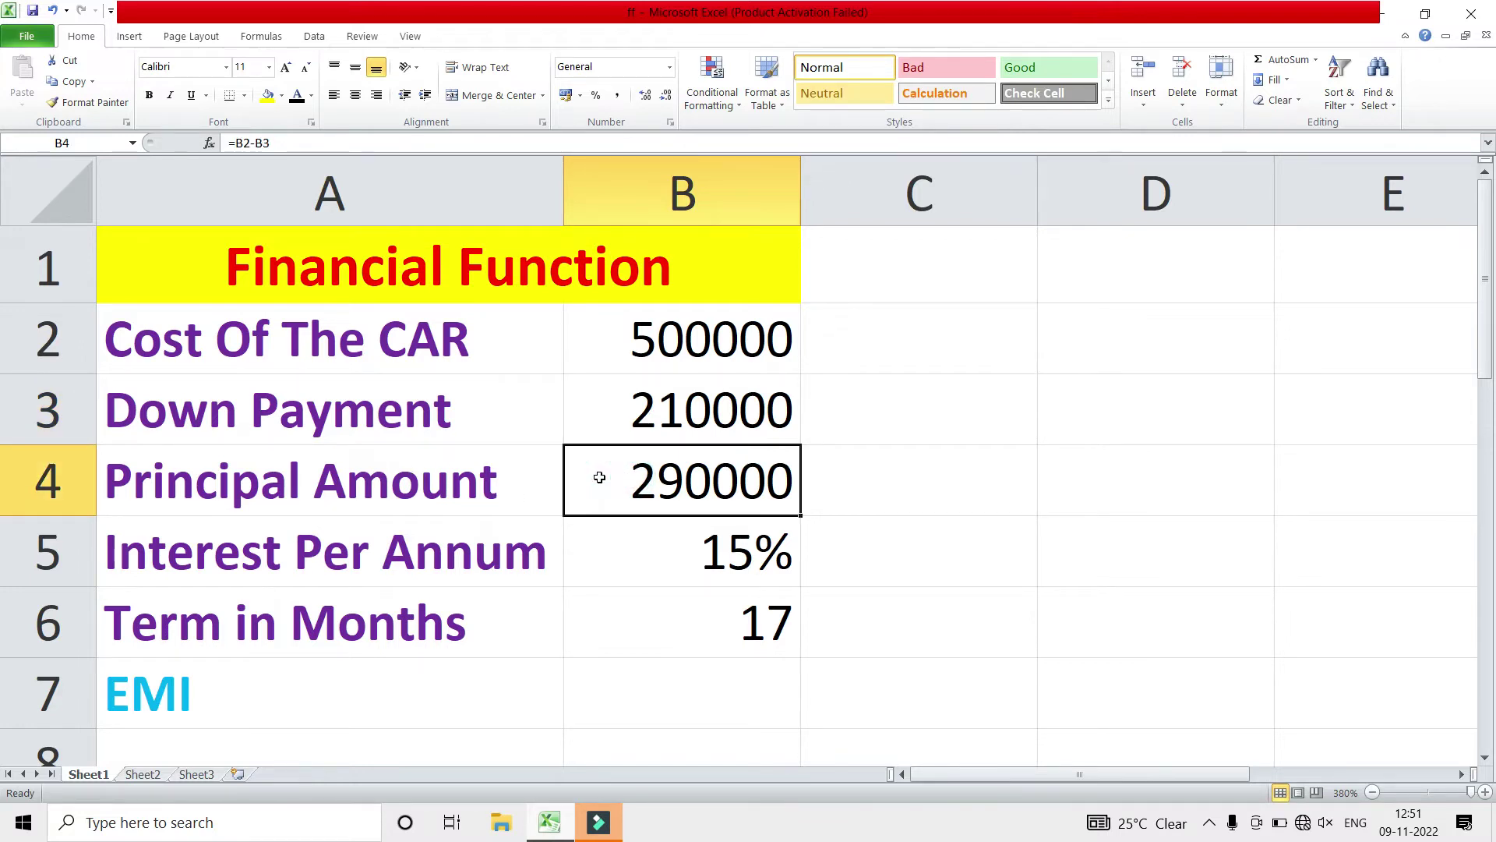
left_click(648, 557)
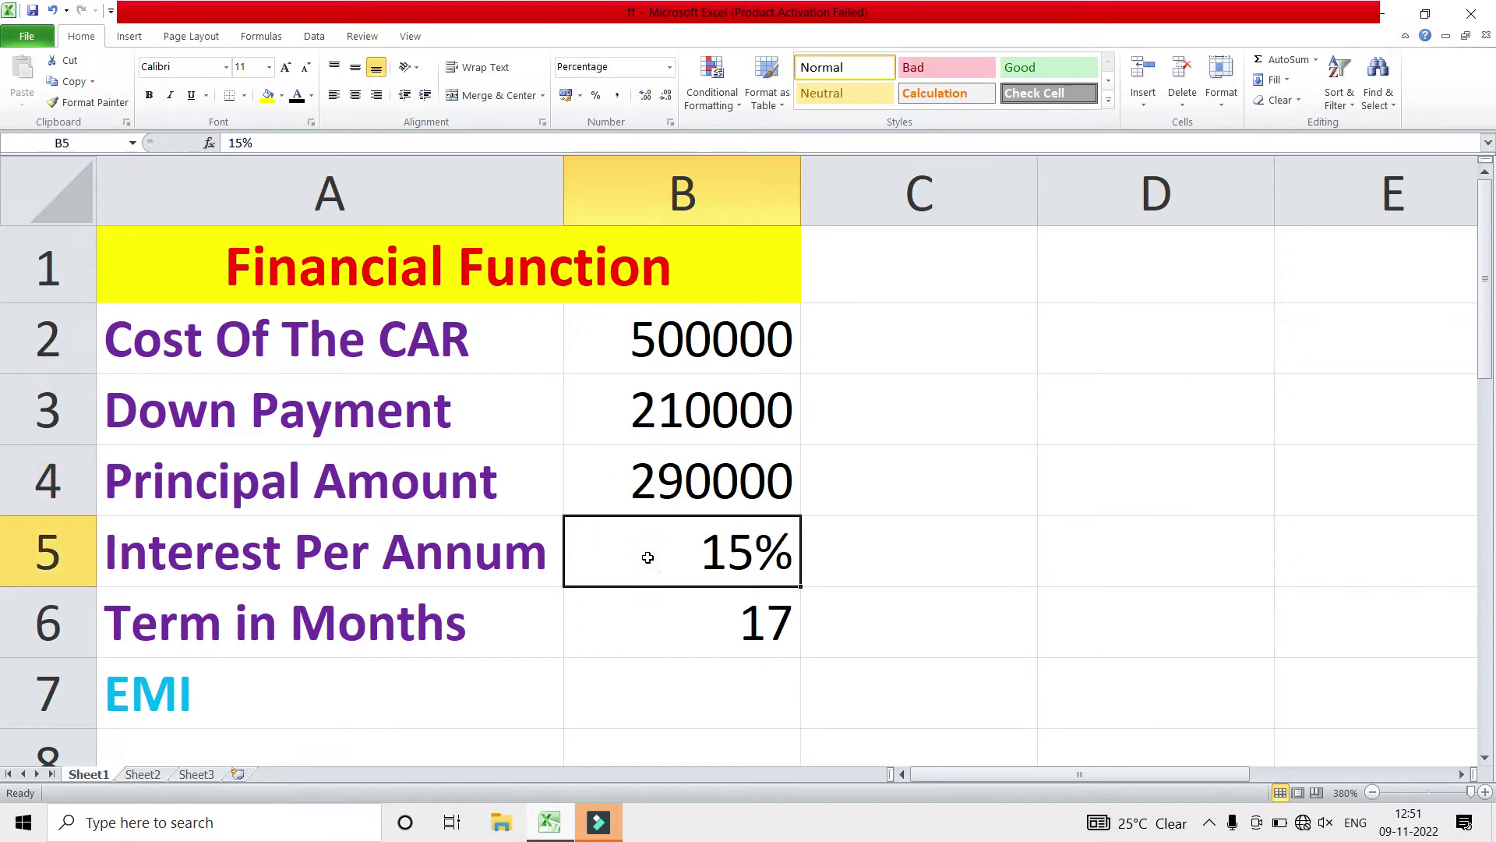
left_click(652, 621)
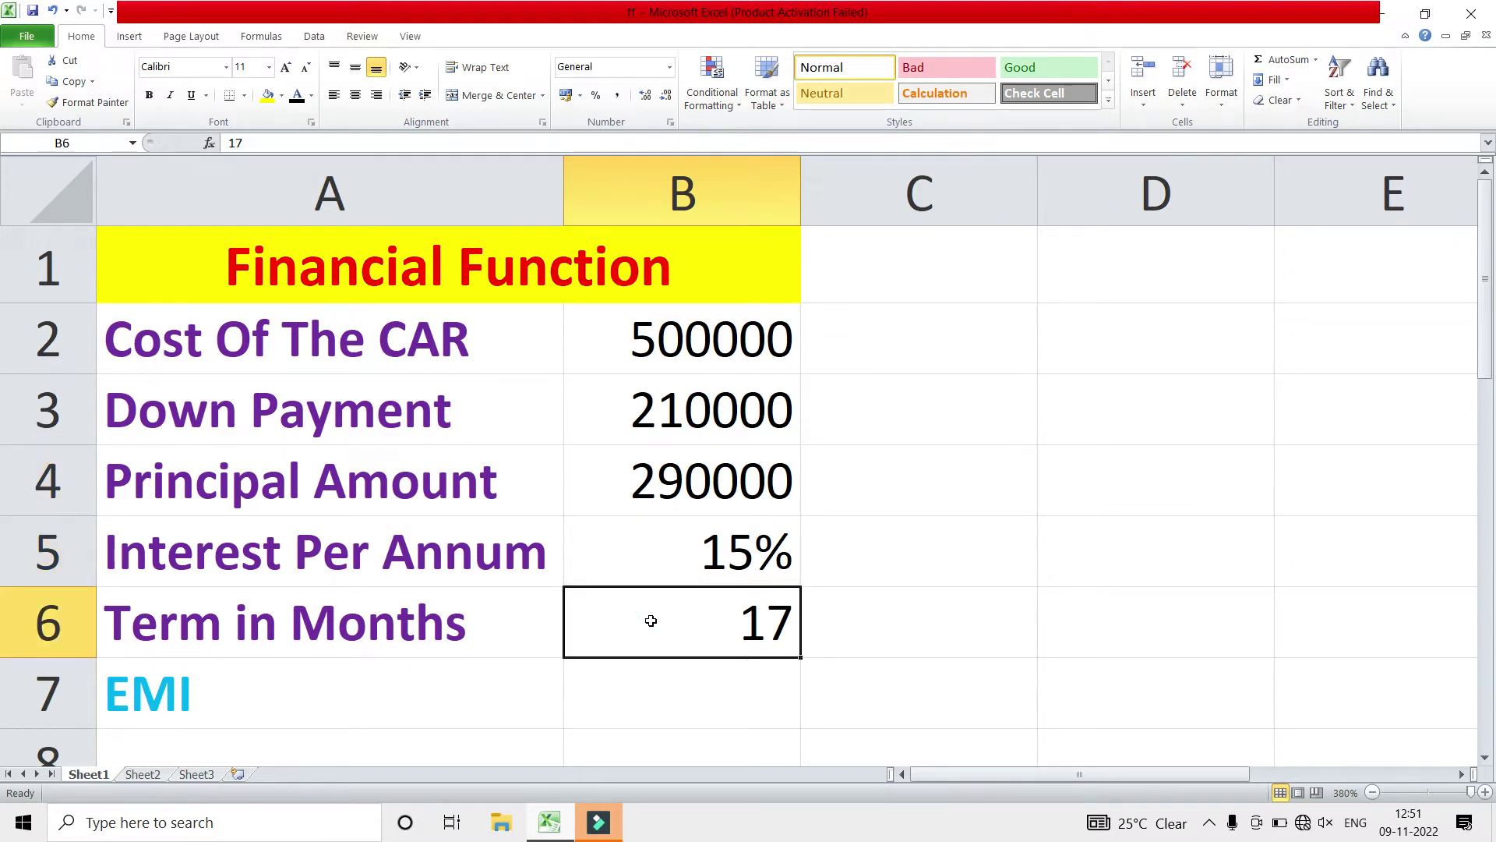
left_click(649, 702)
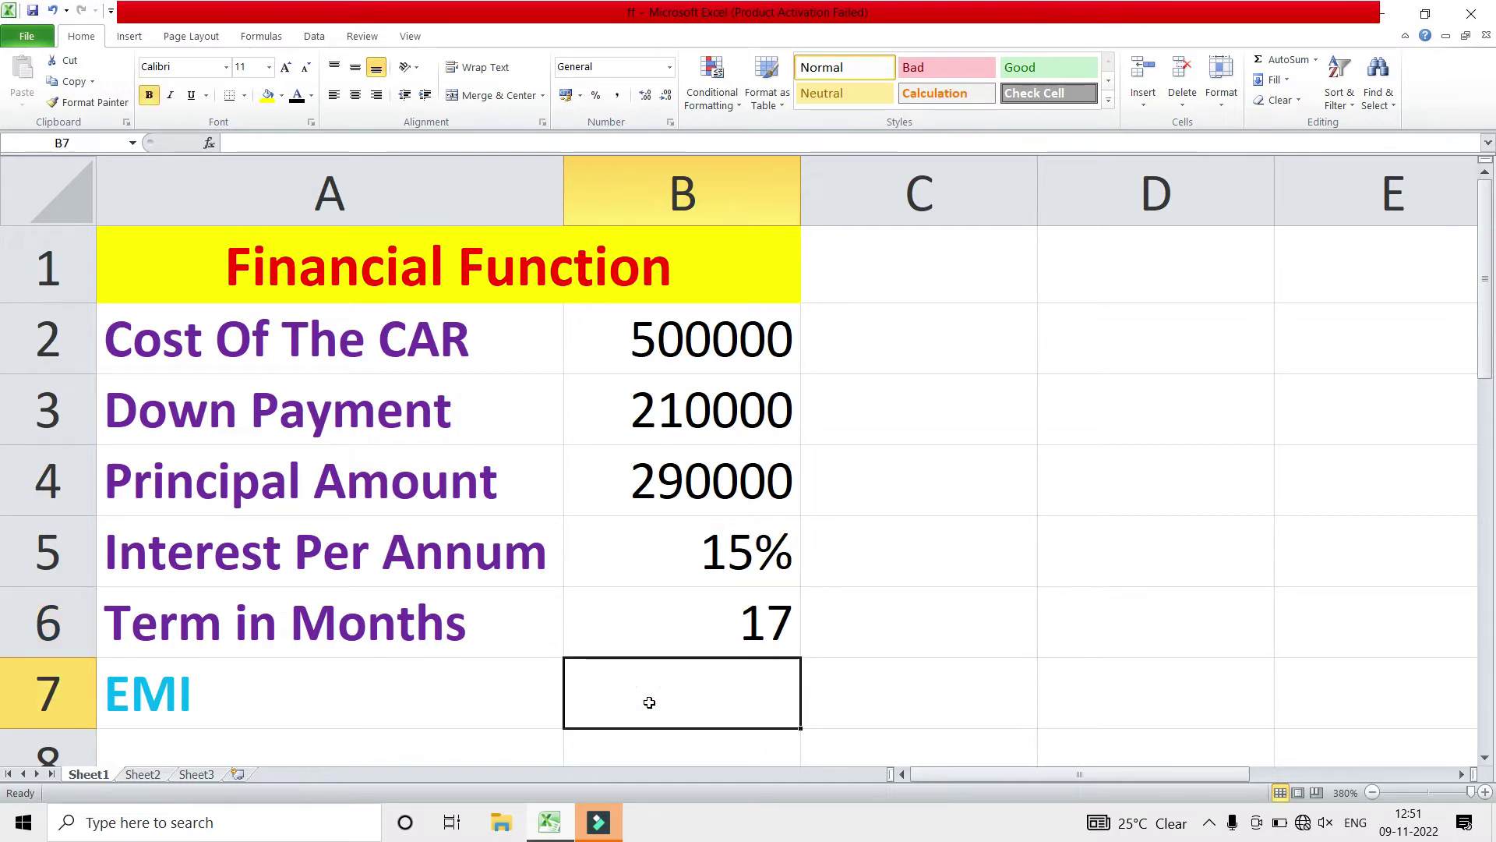
- Build =PMT(B5/12,B6,B4) in B7, giving an EMI of ₹ -19,041.47
type("=")
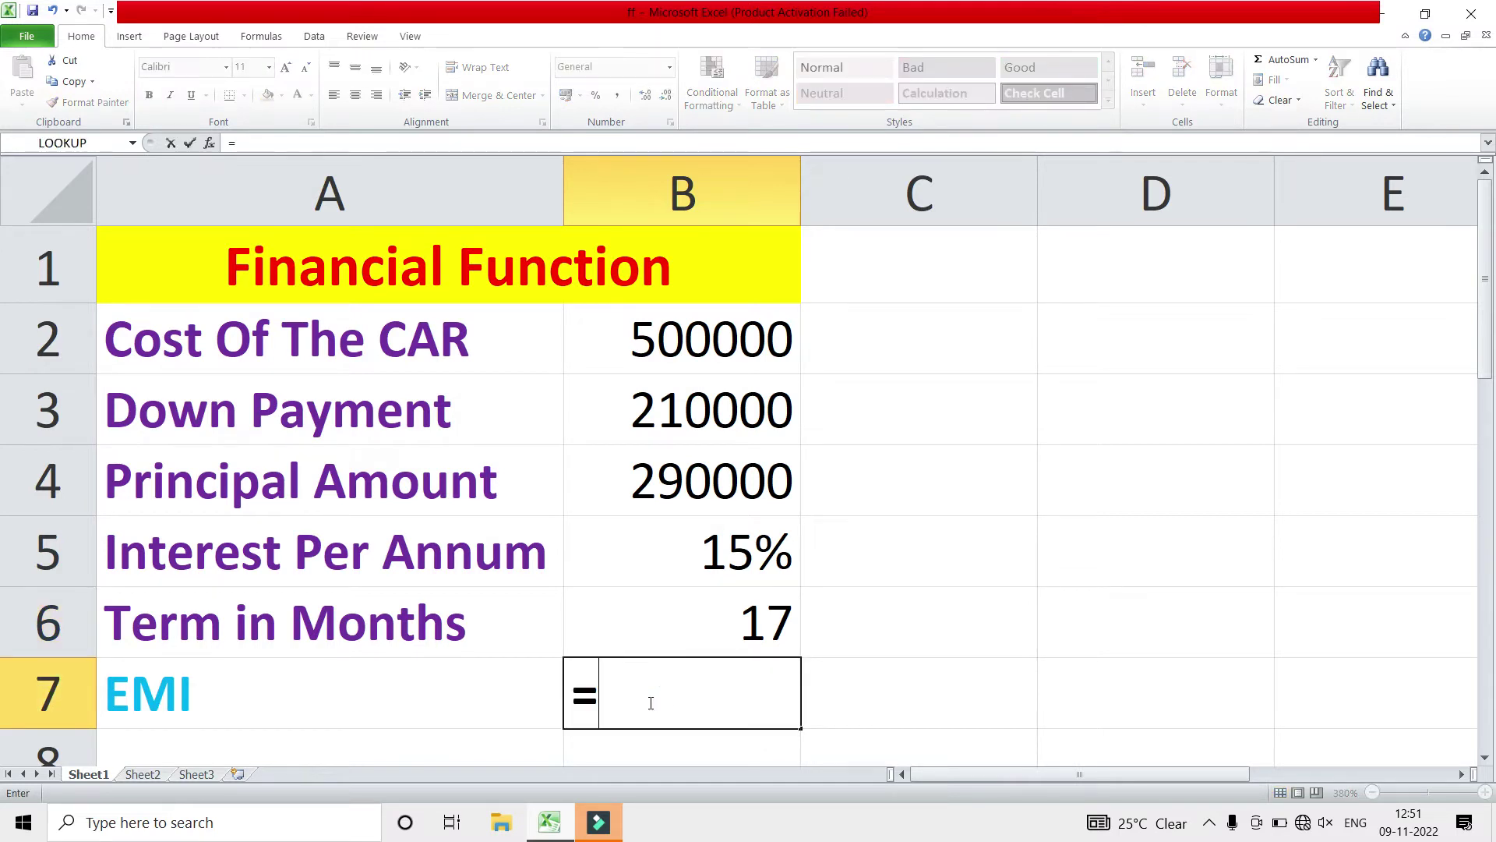
type("pmt")
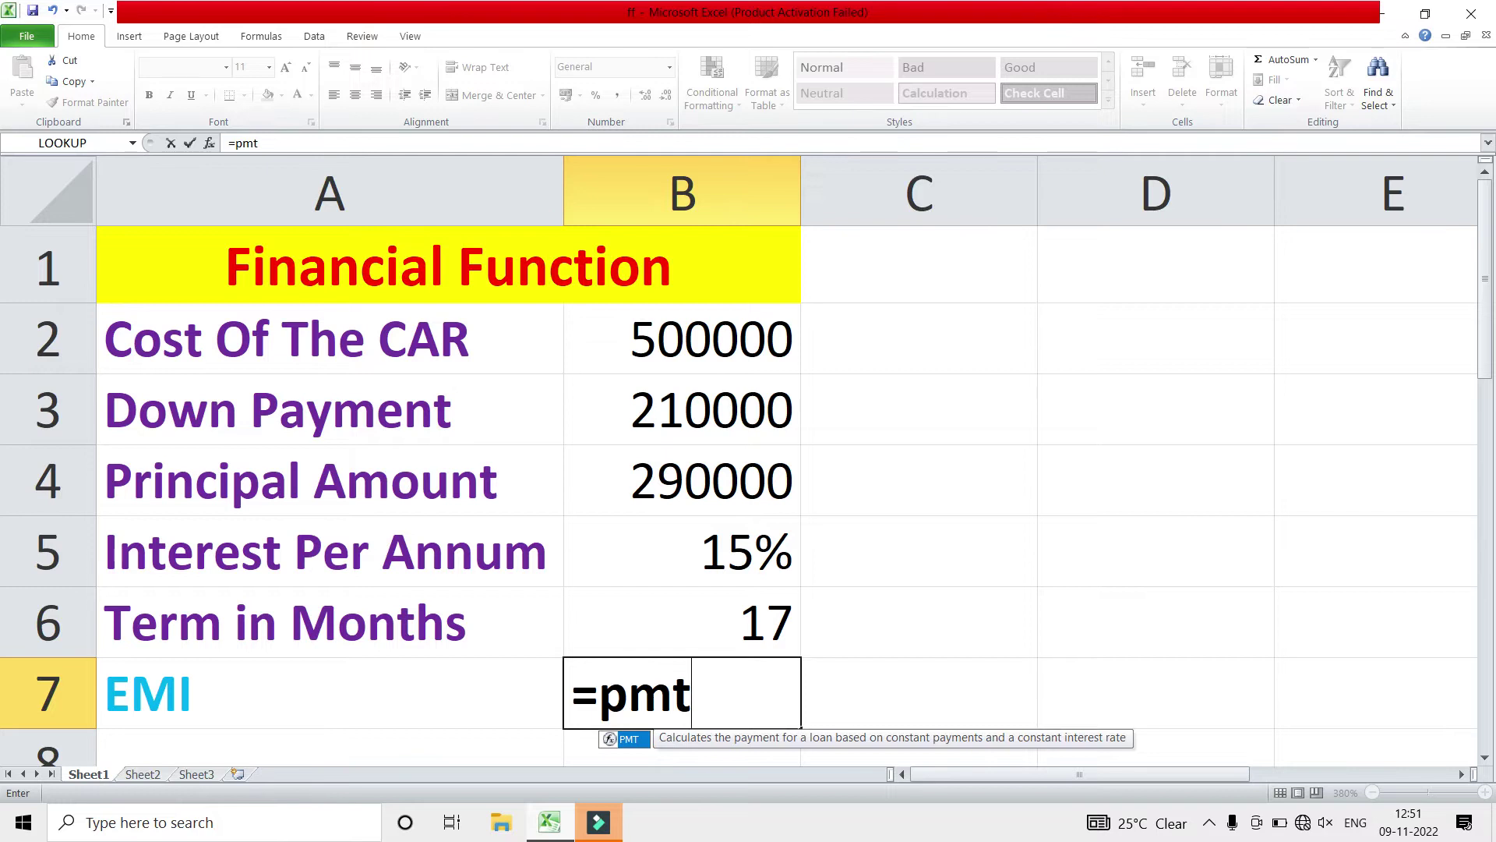
key("Tab")
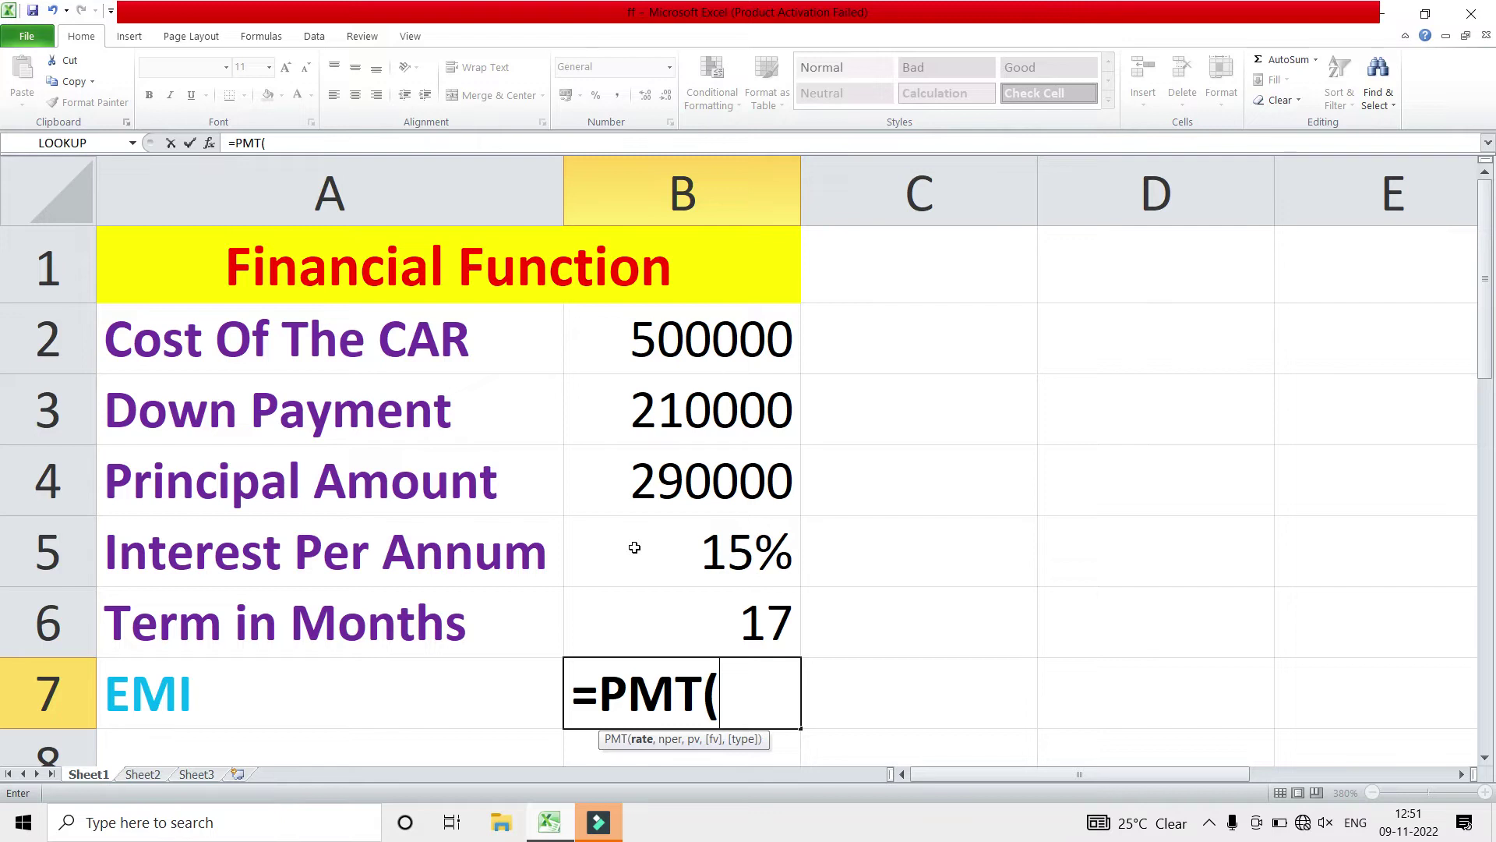
left_click(634, 548)
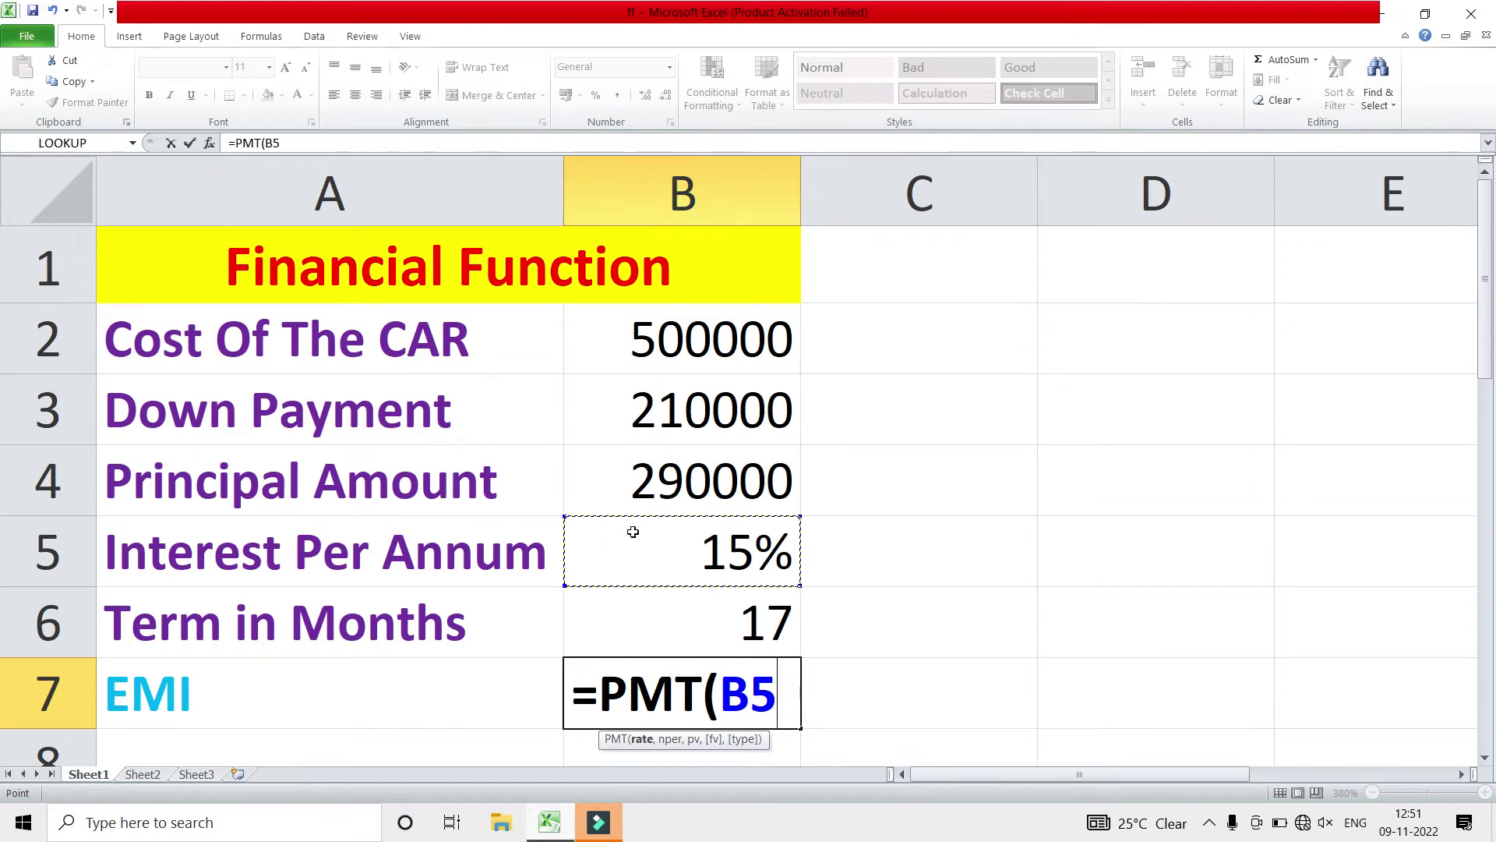
type("/12")
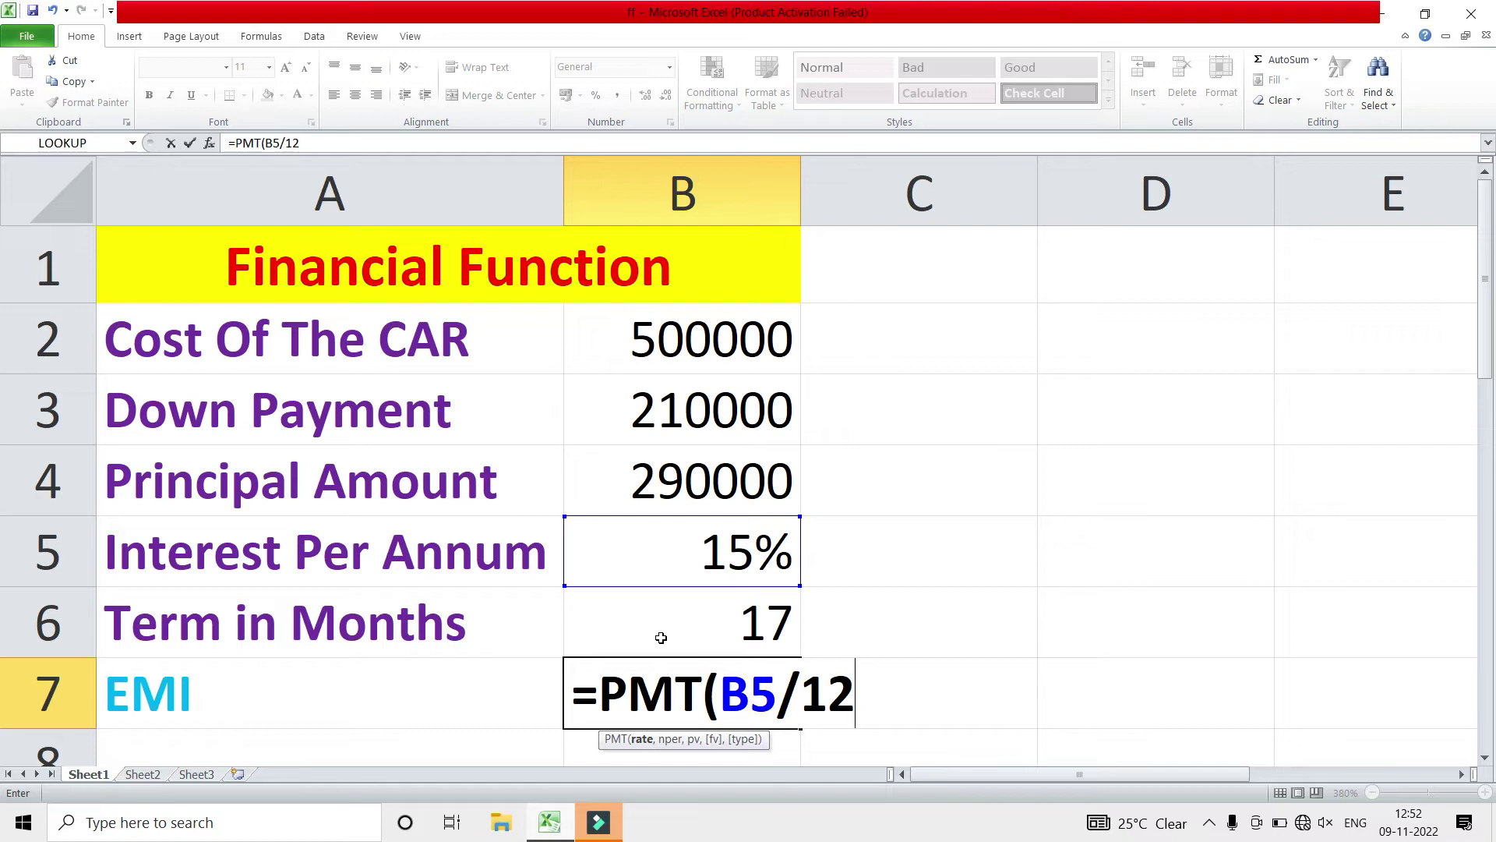
key("BackSpace")
key("BackSpace")
key("BackSpace")
type("/12")
type(",")
left_click(702, 614)
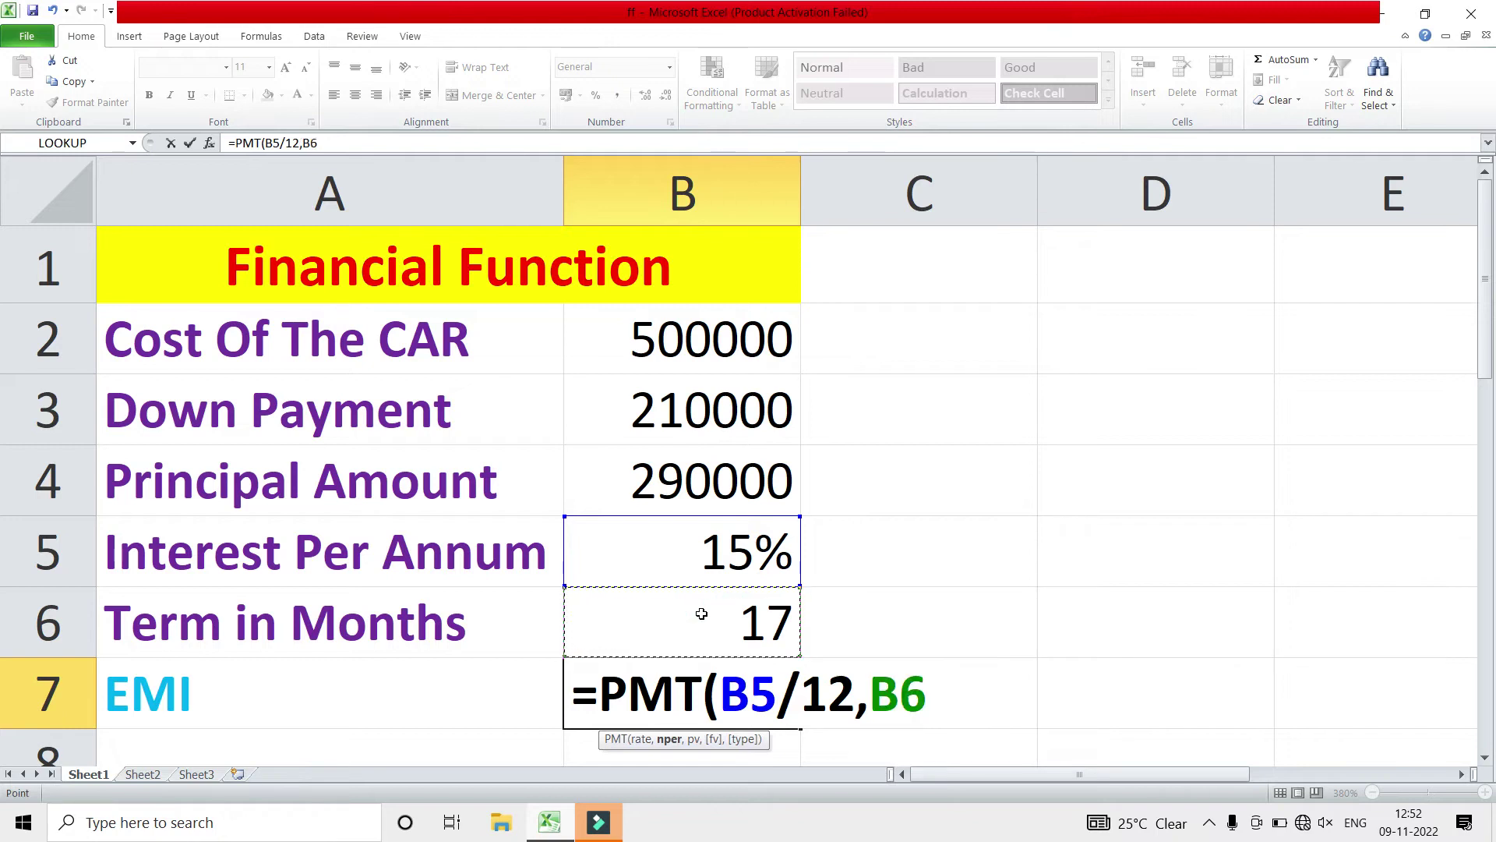
type(",")
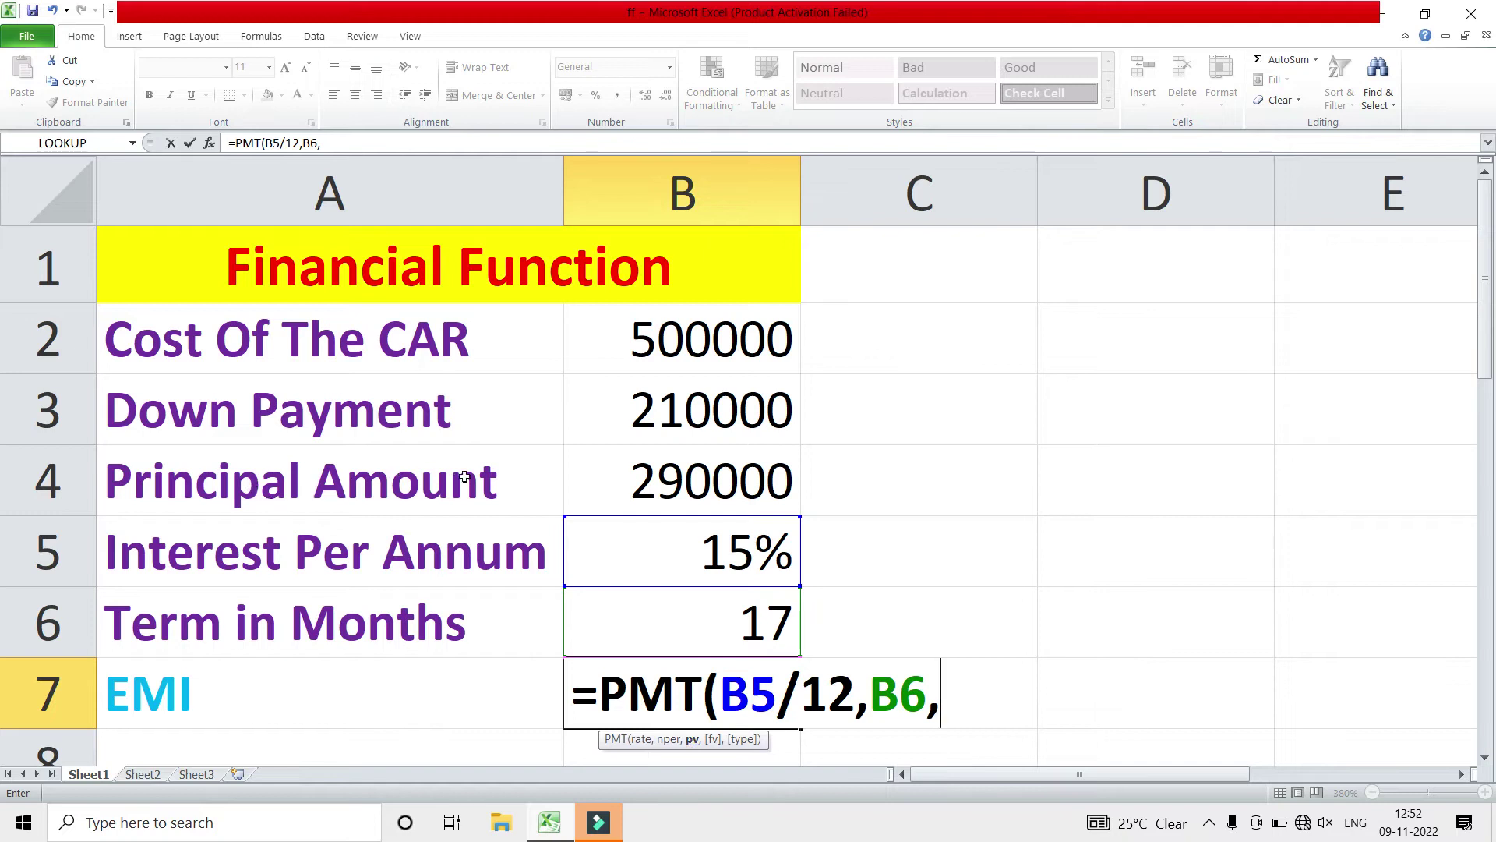
left_click(602, 483)
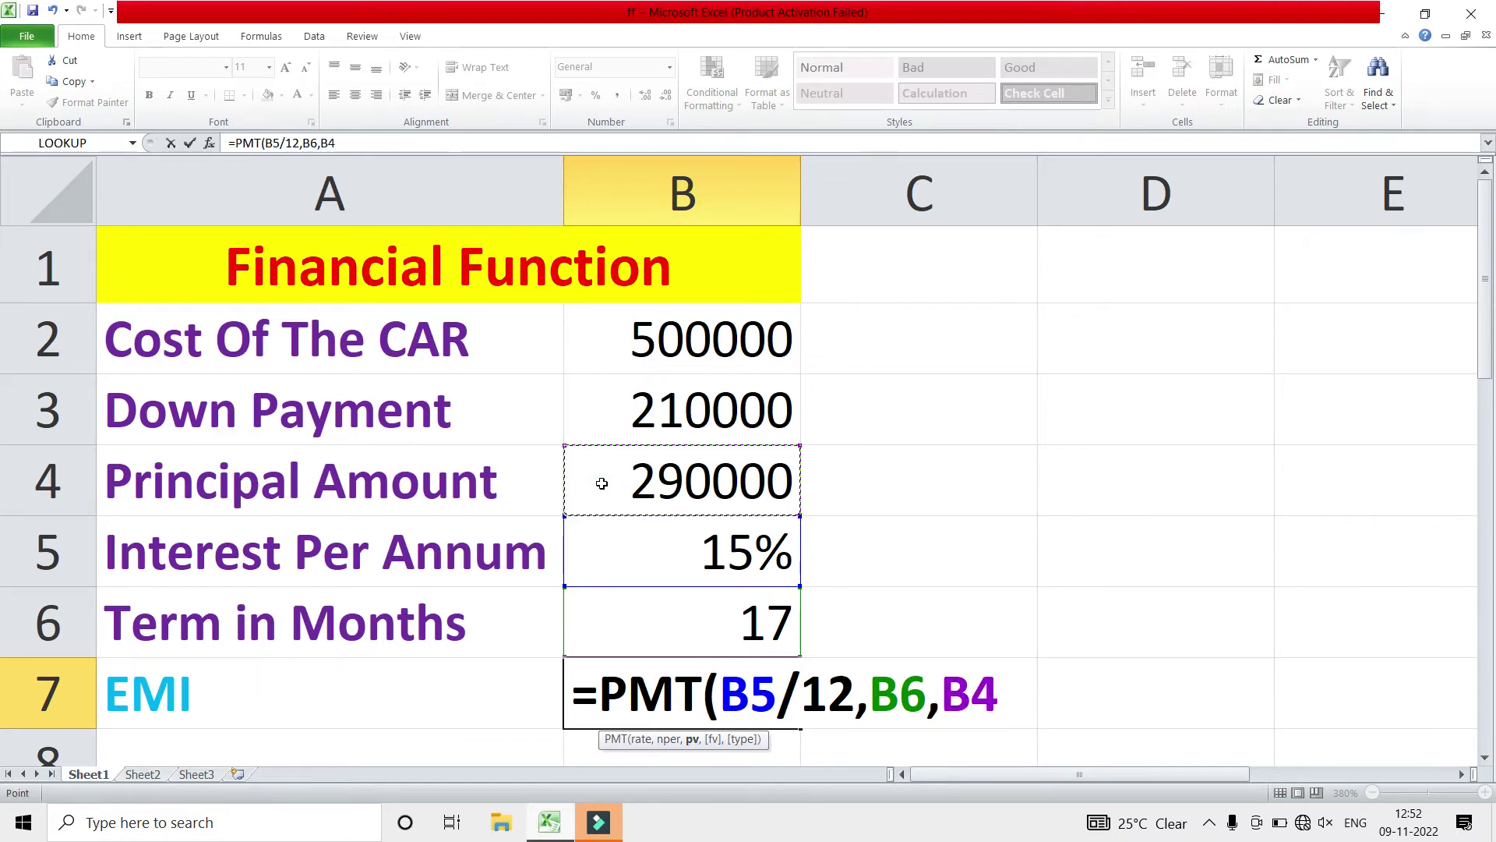
type(")")
key("Return")
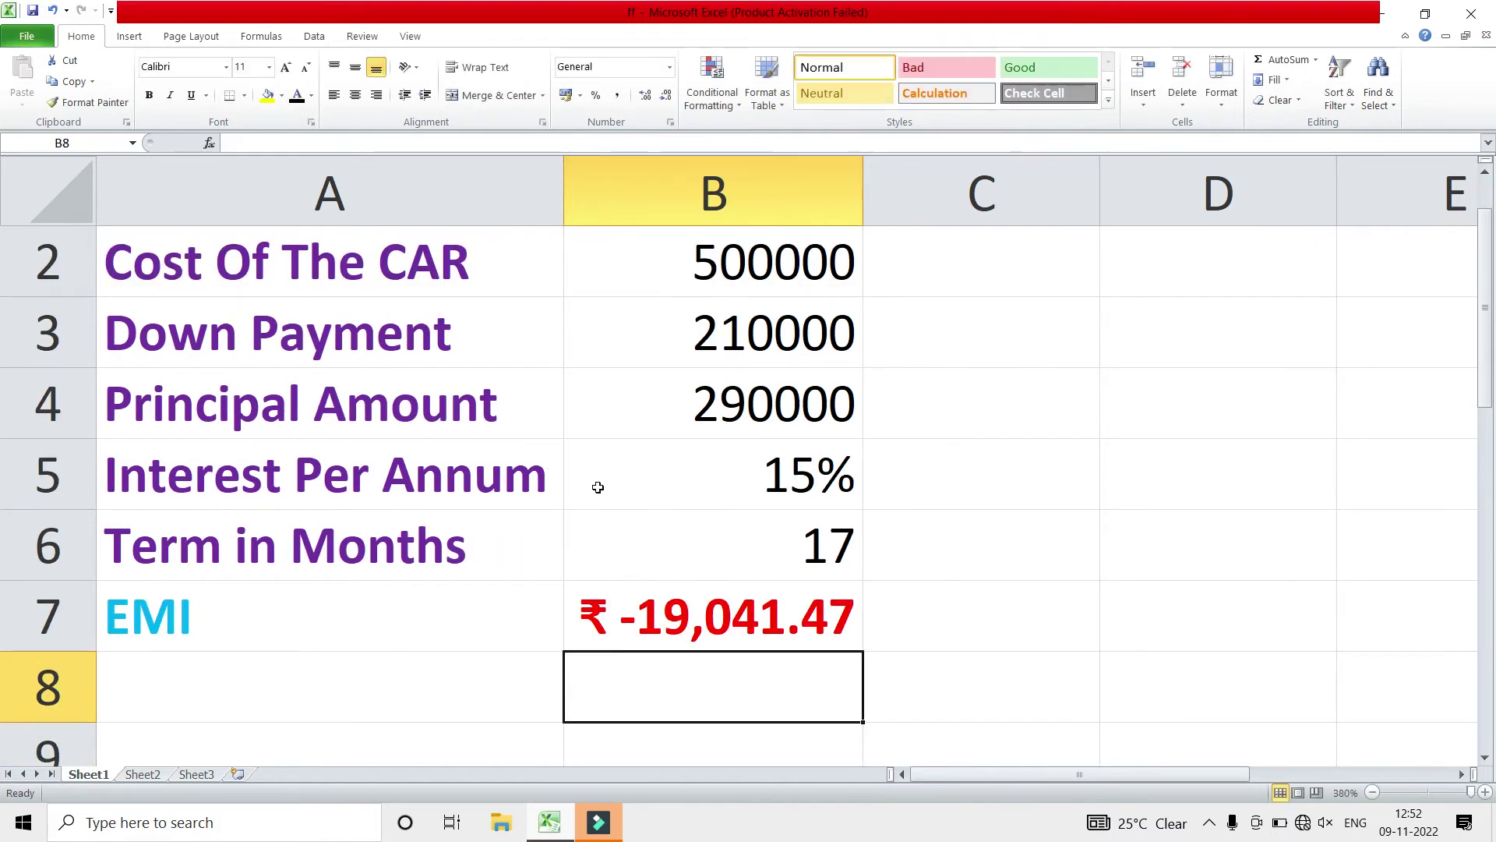
left_click(1374, 793)
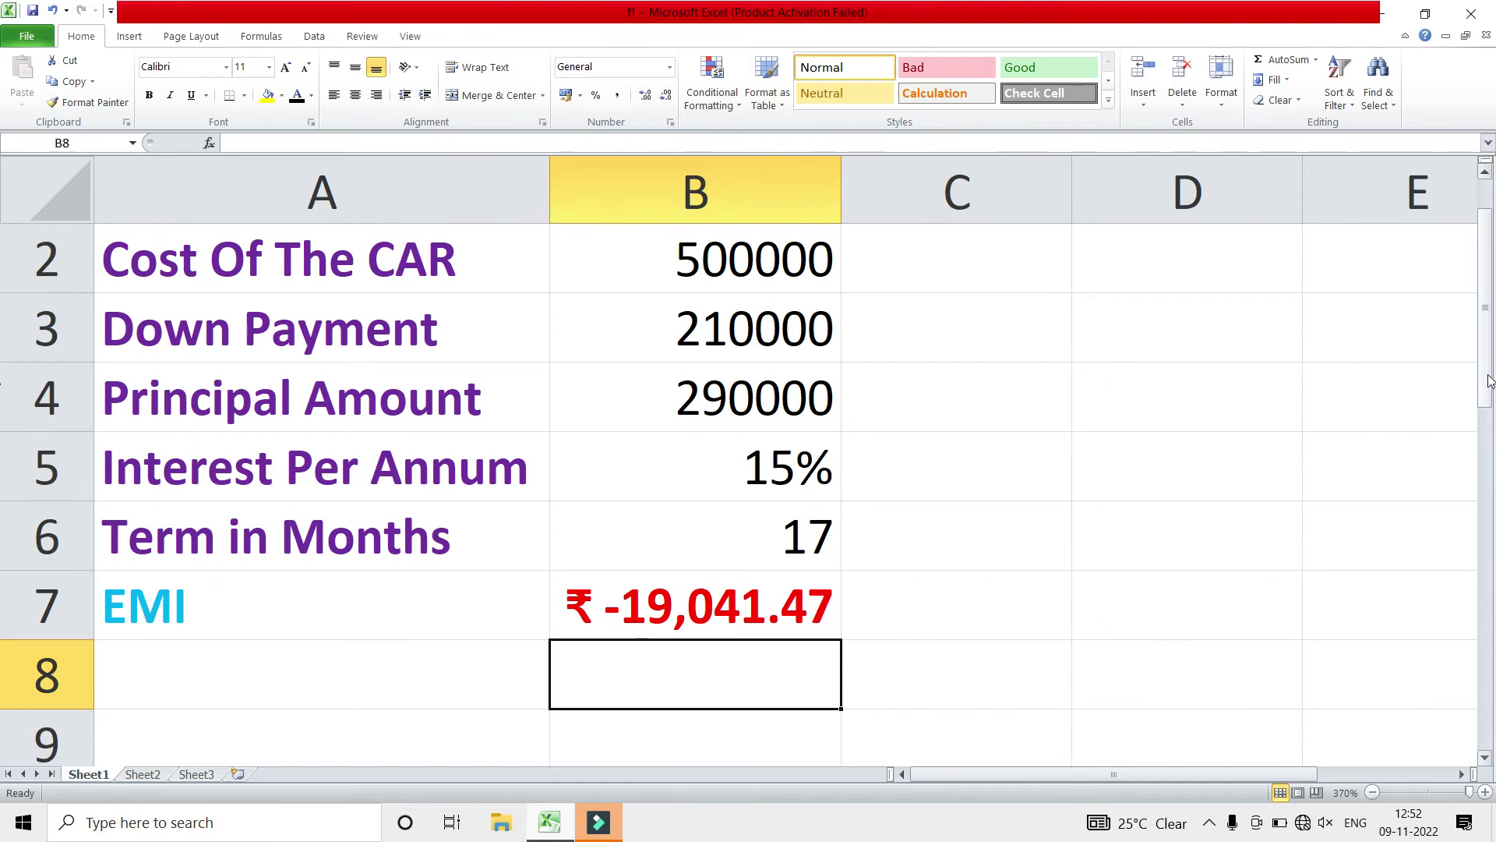
left_click_drag(1487, 381, 1485, 350)
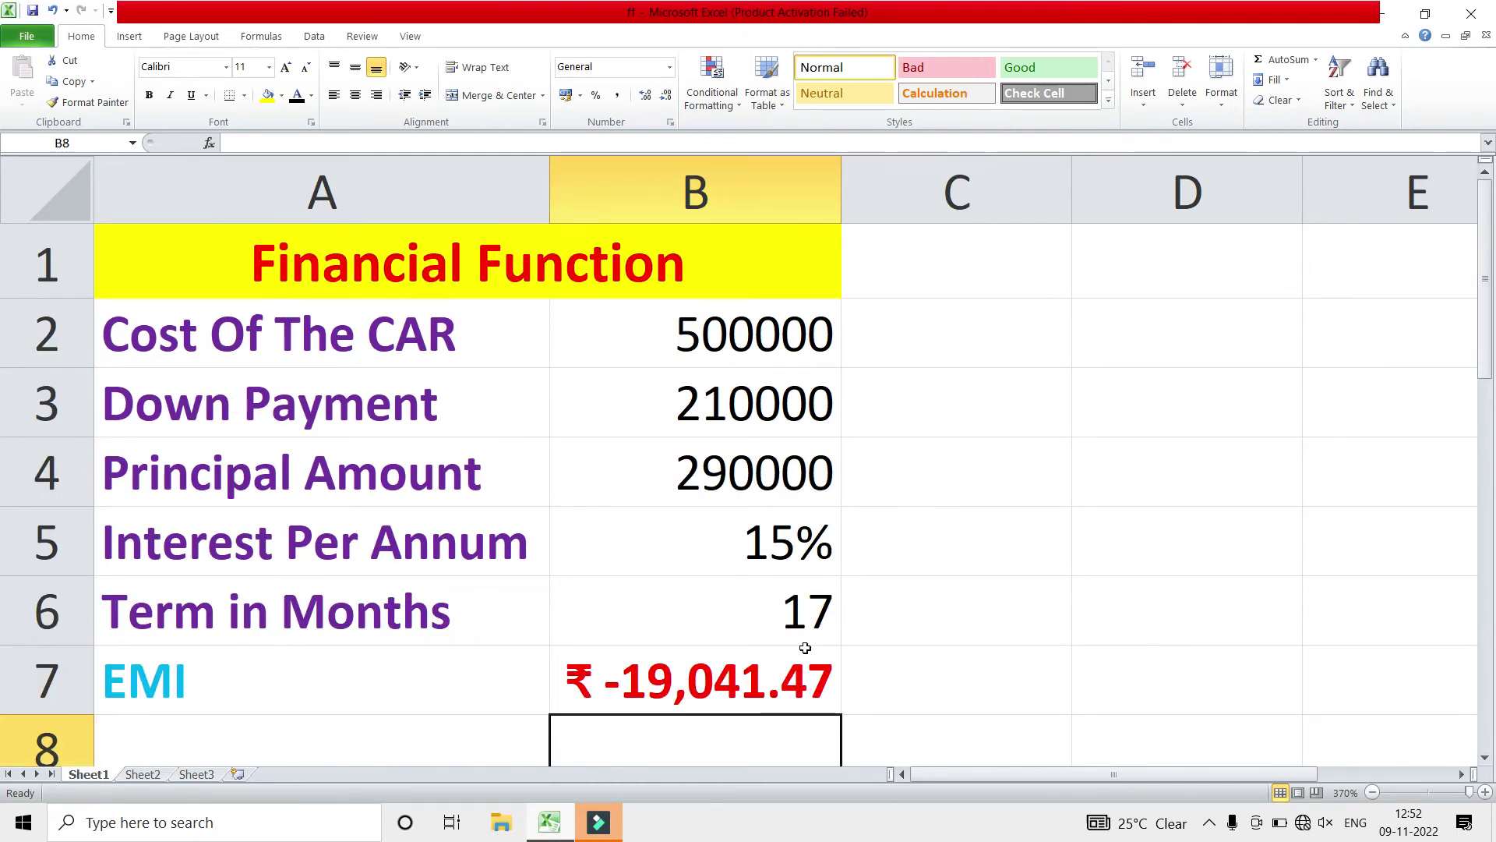
left_click(784, 665)
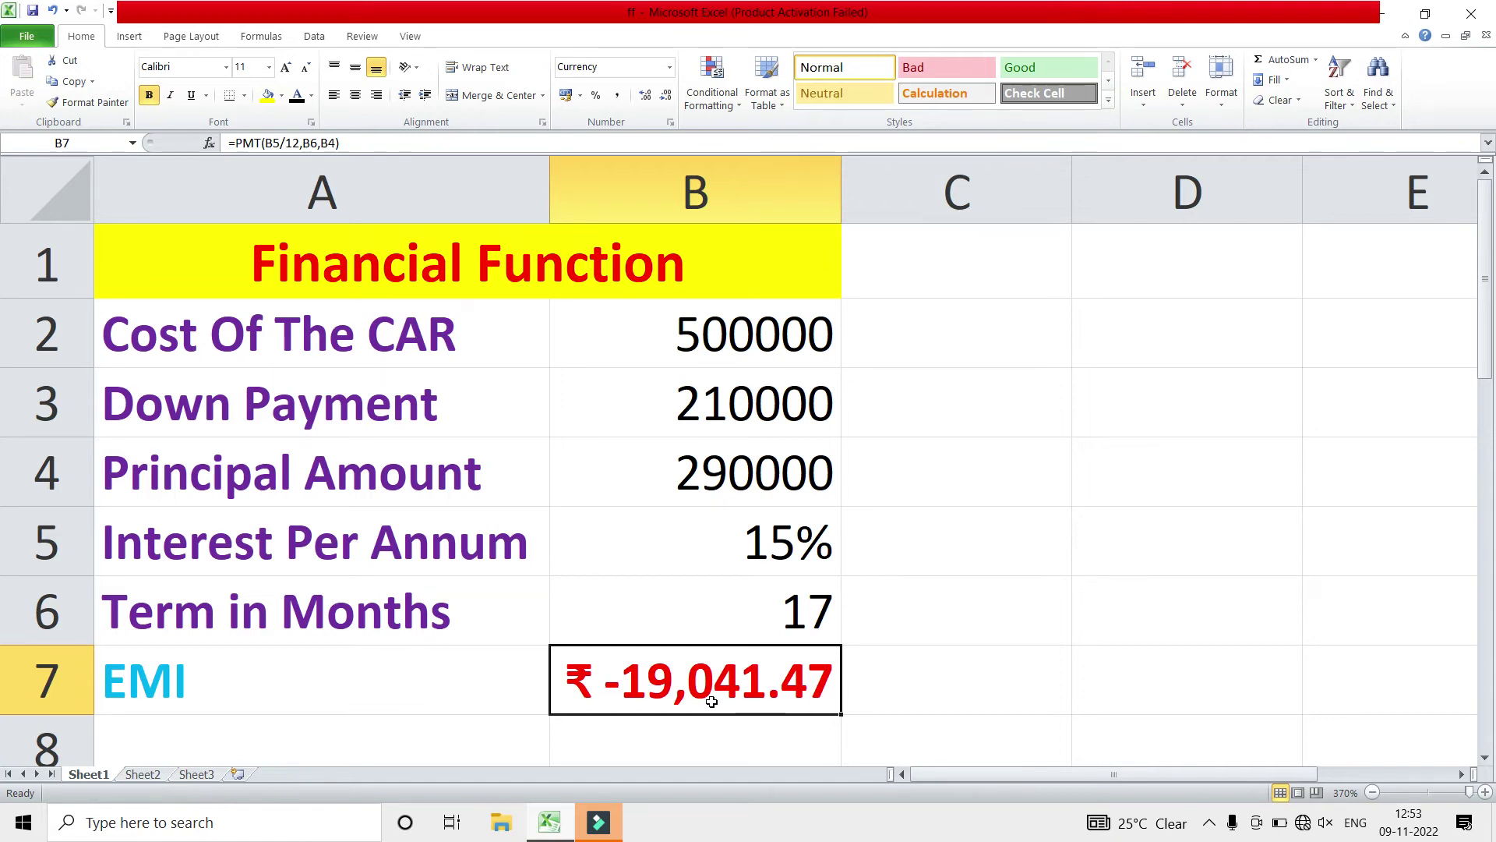
left_click(723, 609)
left_click(637, 696)
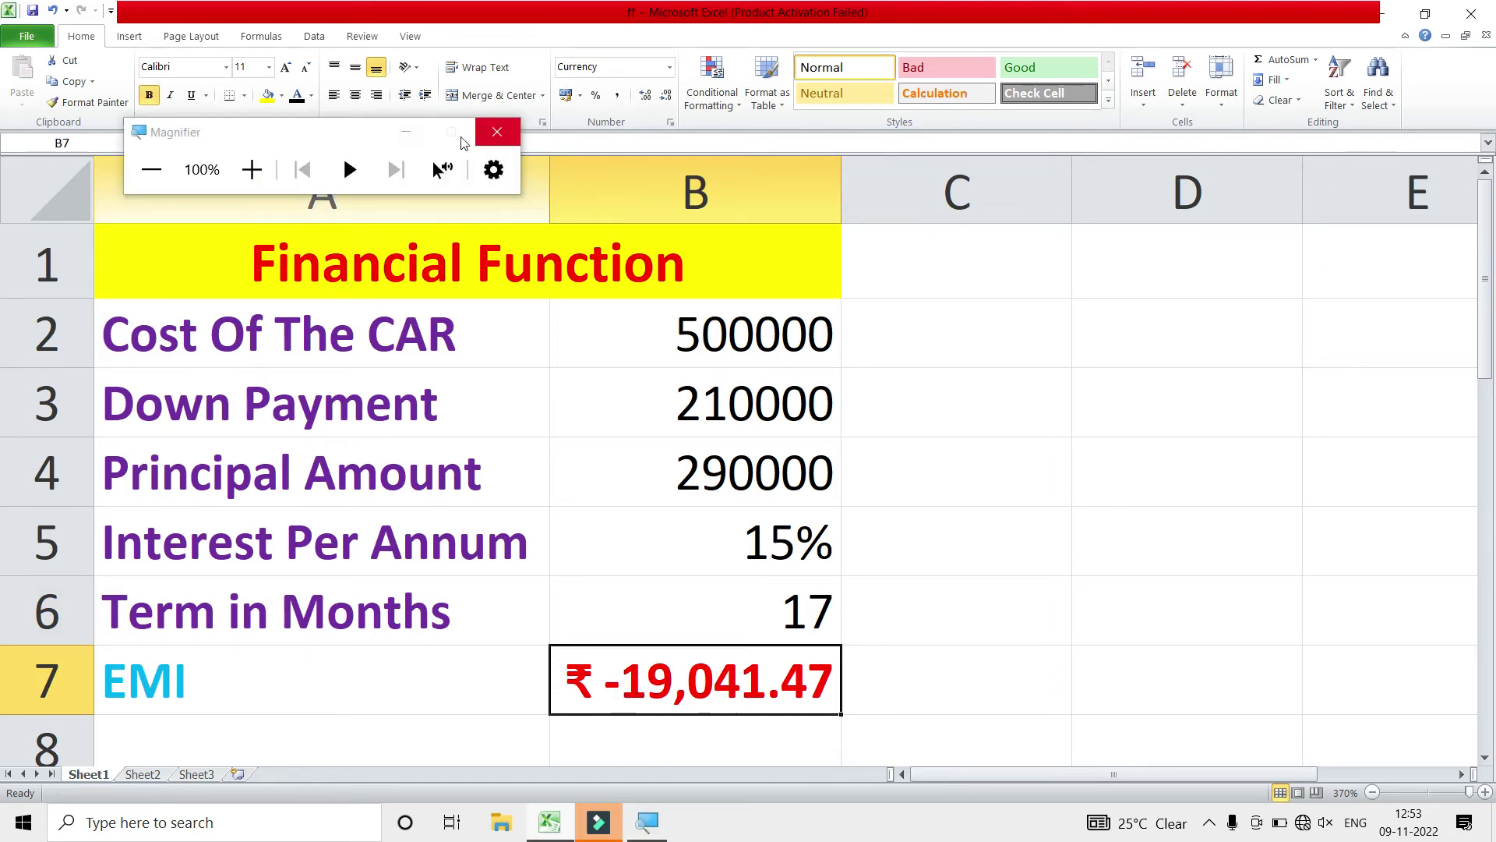
- Change the EMI formula to =PMT(B5/12,B6,-B4) so it shows a positive ₹ 19,041.47
left_click(406, 134)
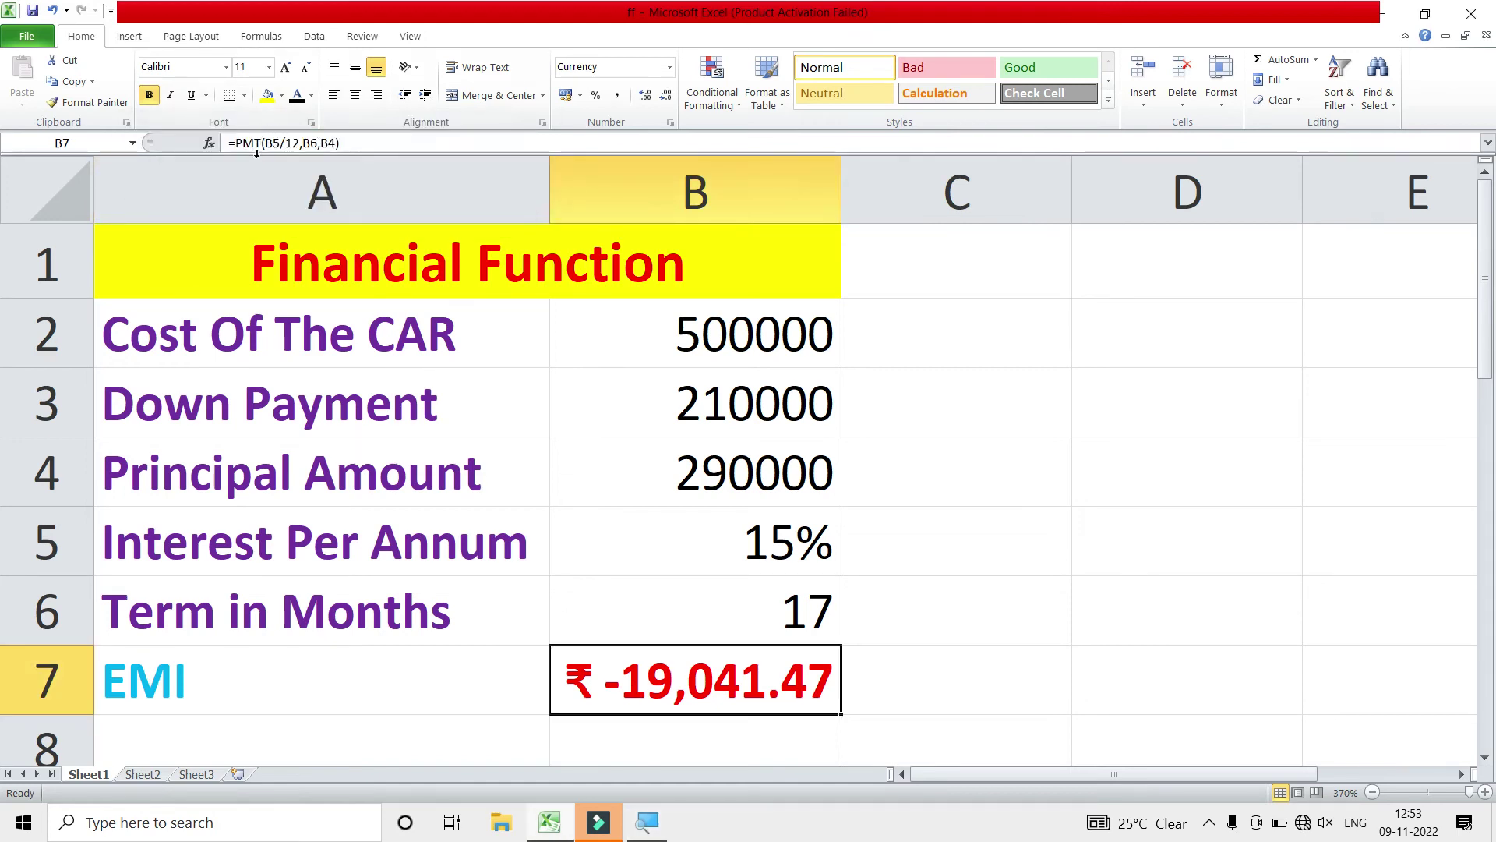
key("super+plus")
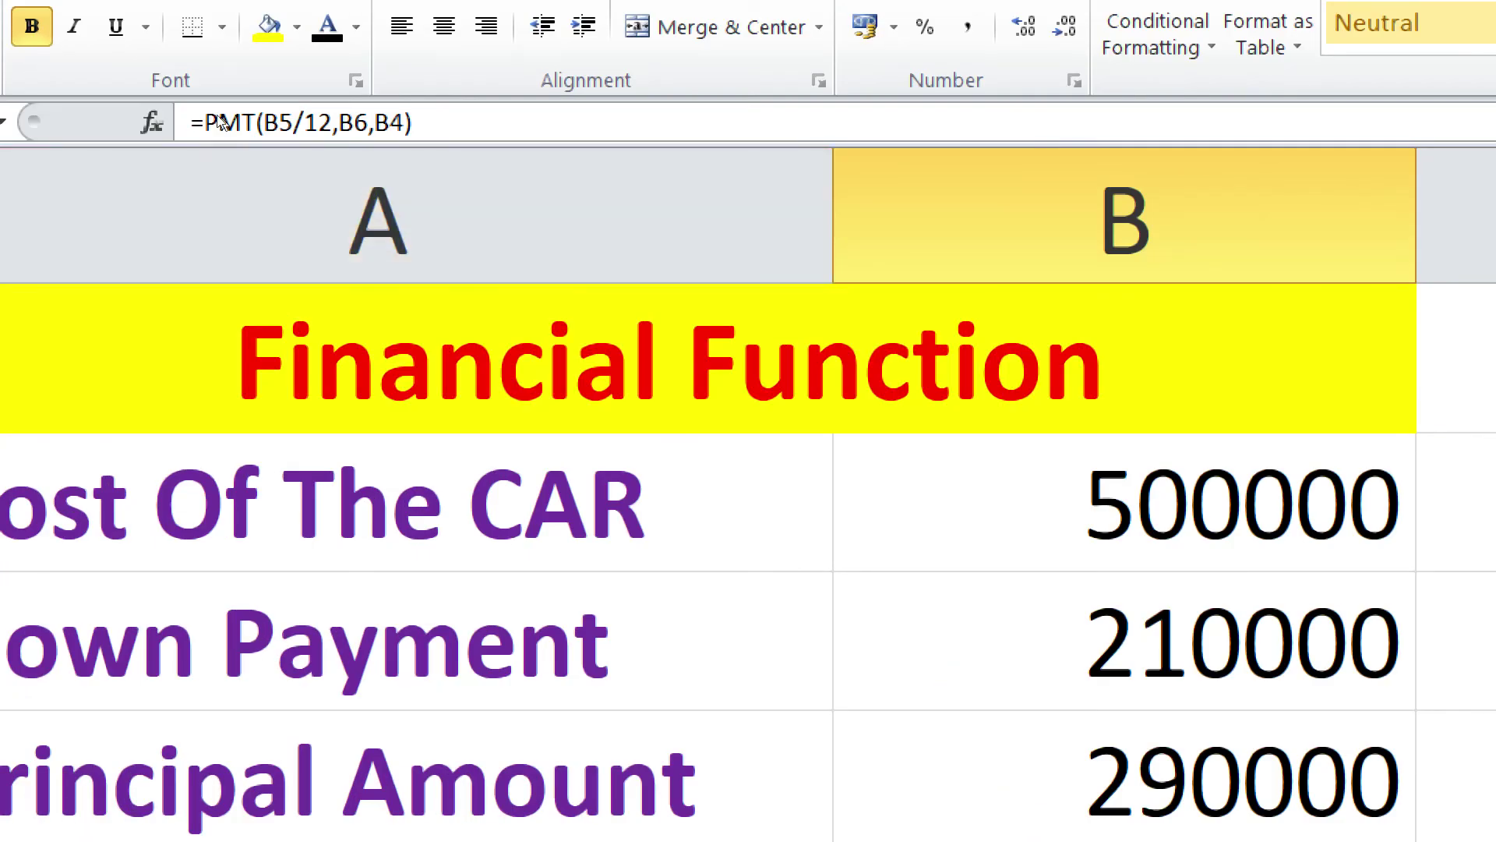
left_click(321, 142)
type("-")
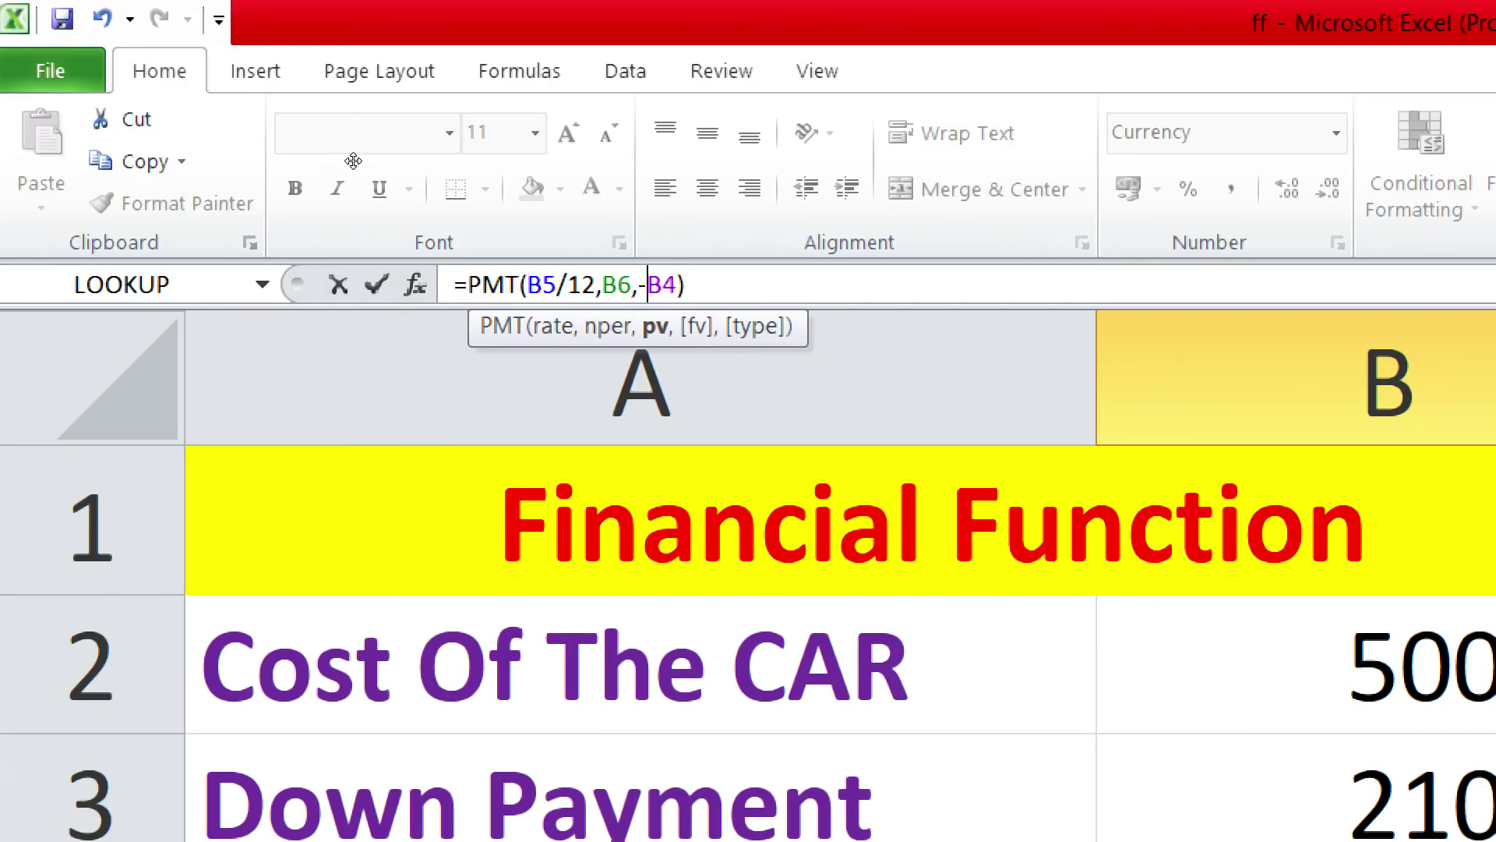
key("Return")
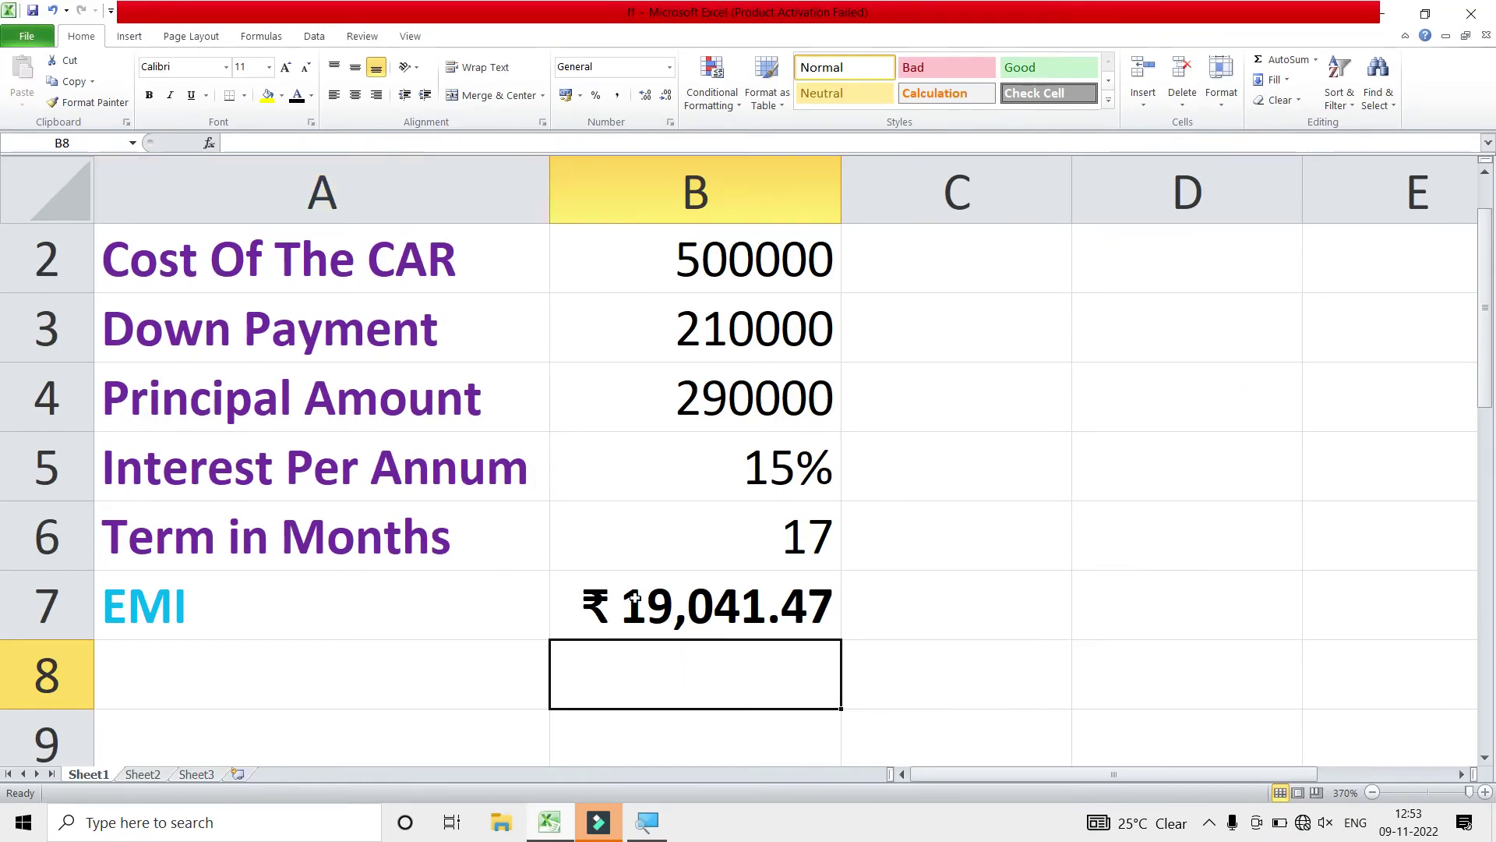
left_click(634, 597)
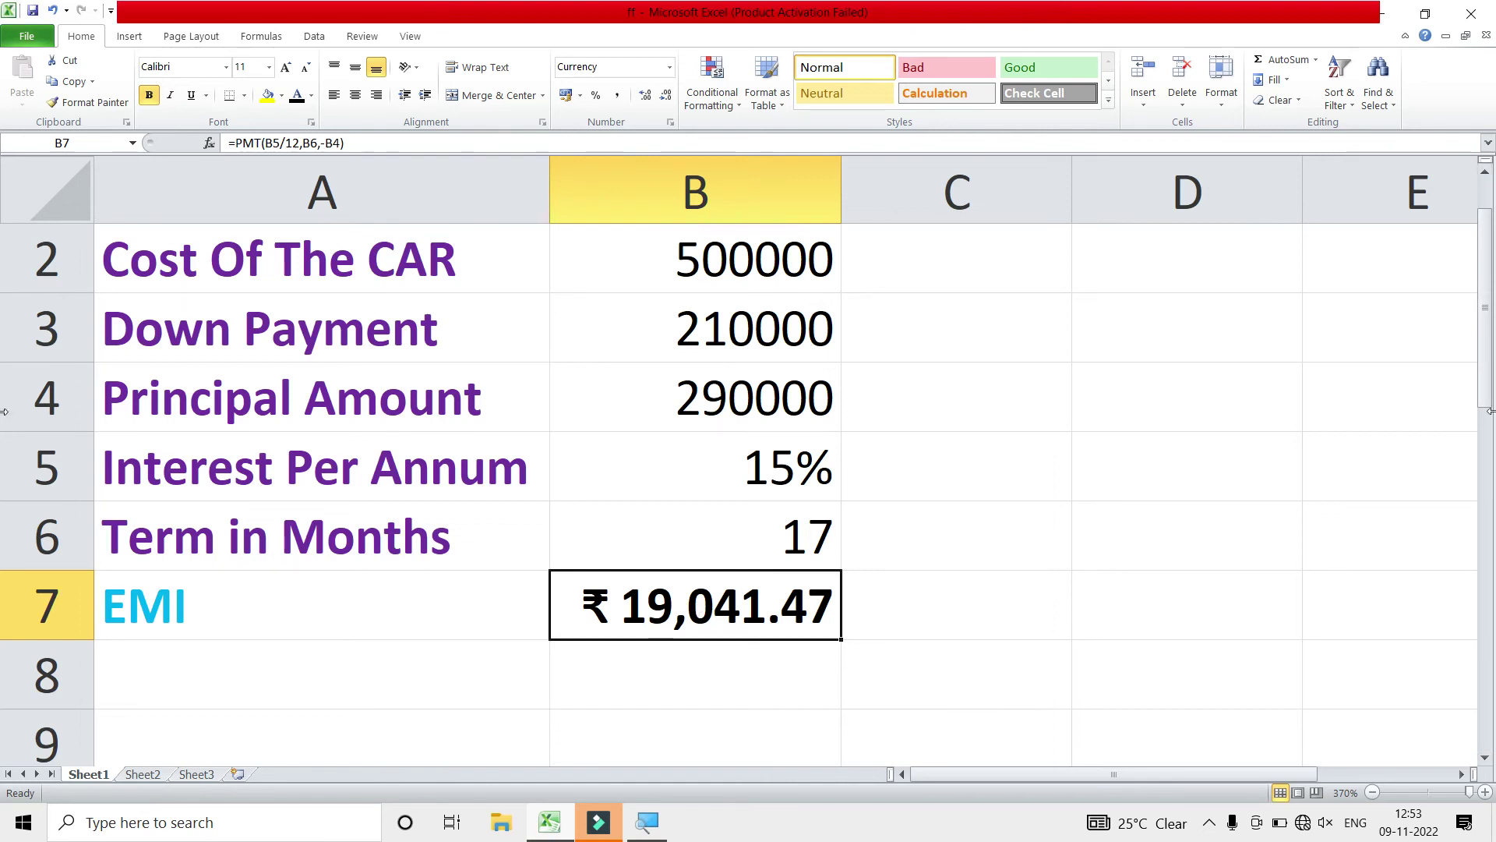
left_click_drag(1487, 396, 1472, 333)
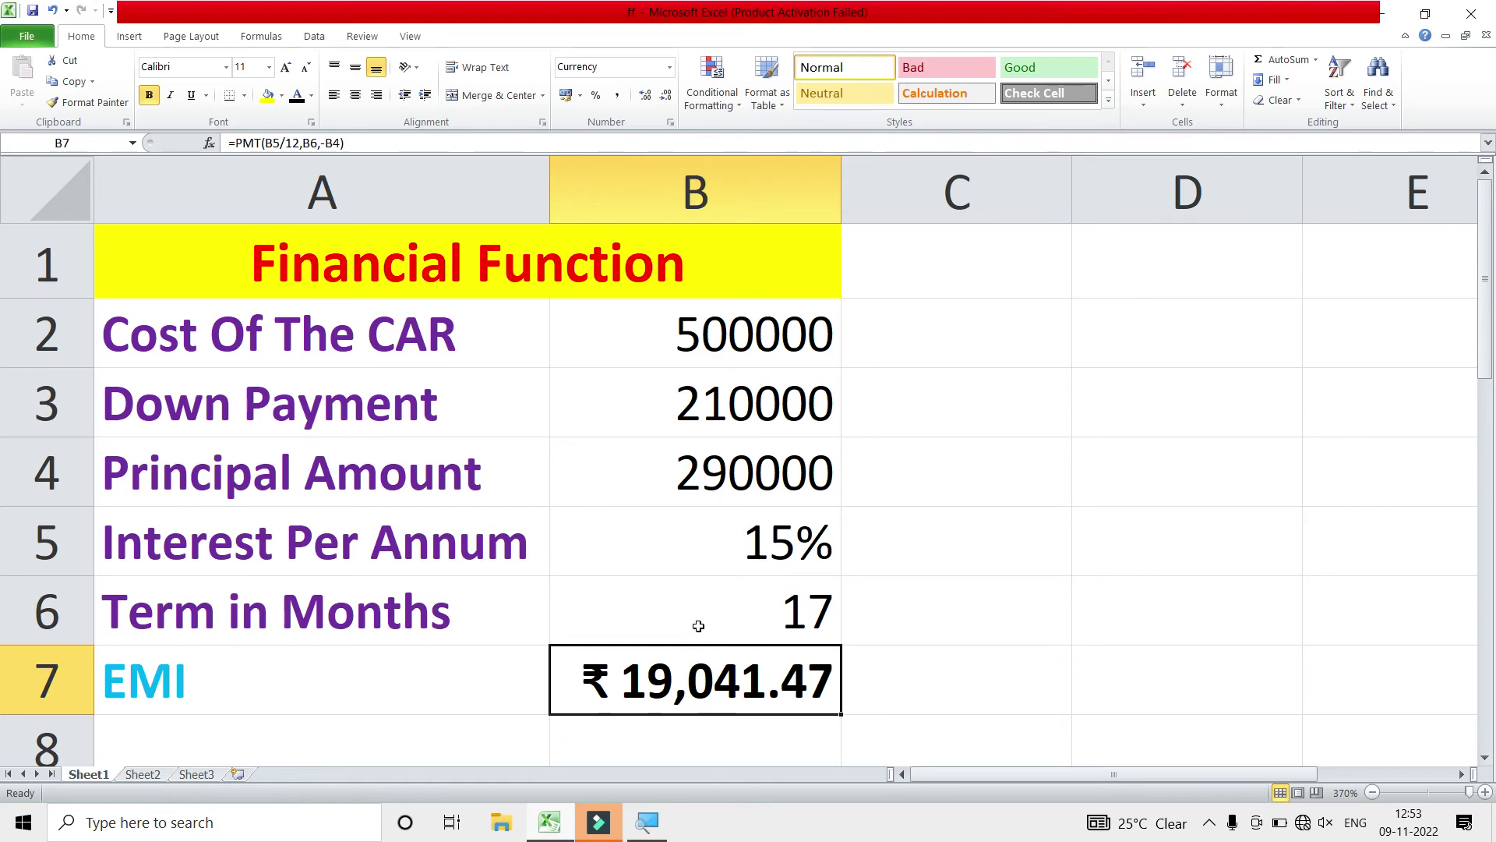
- Enter =B7*17 in C4 for a total repayment of ₹ 3,23,704.95
left_click(1025, 471)
type("=")
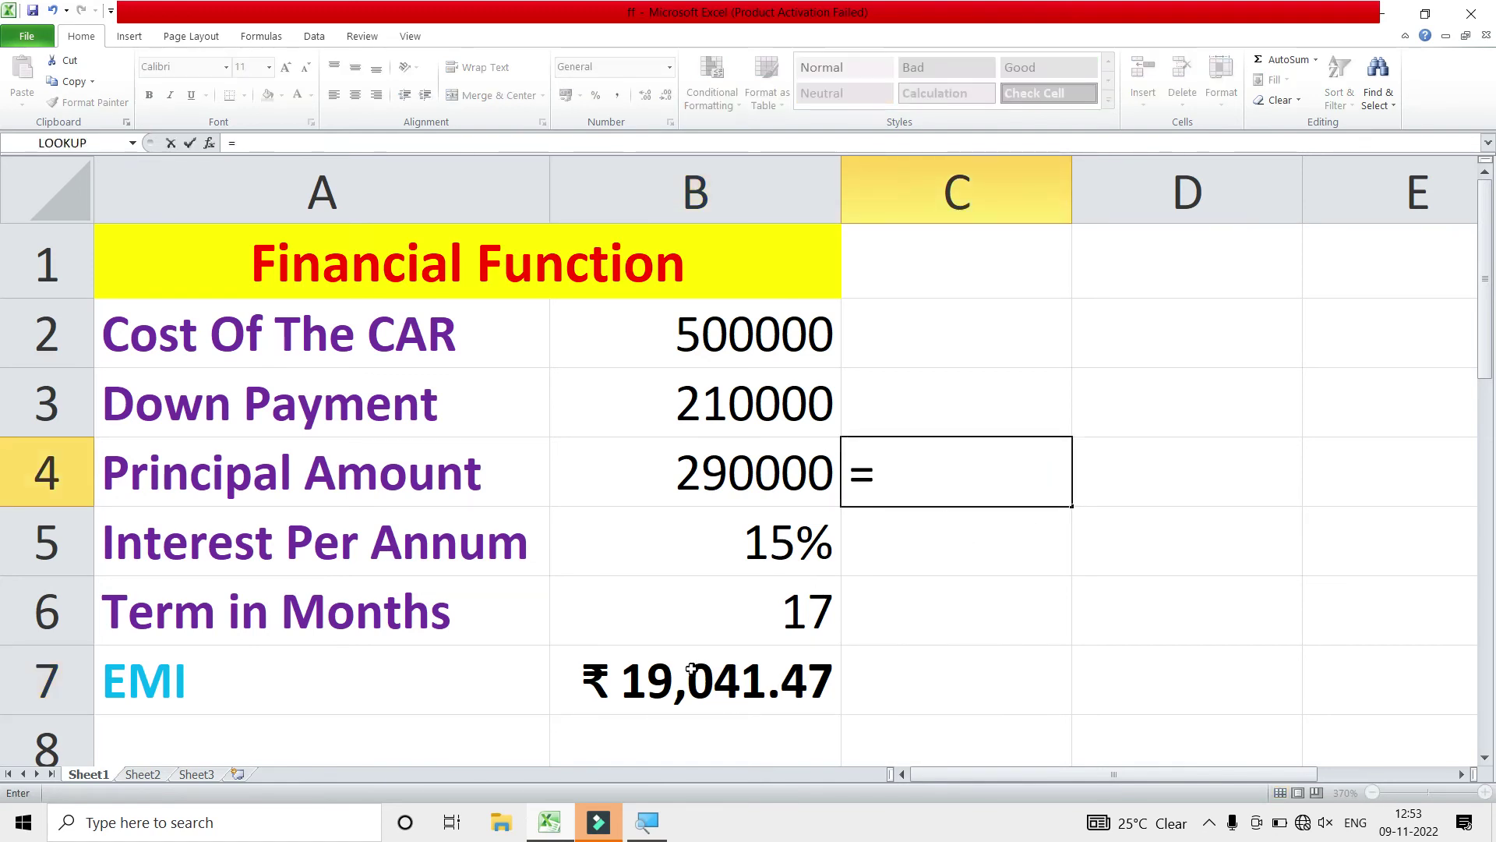
left_click(689, 671)
type("*17")
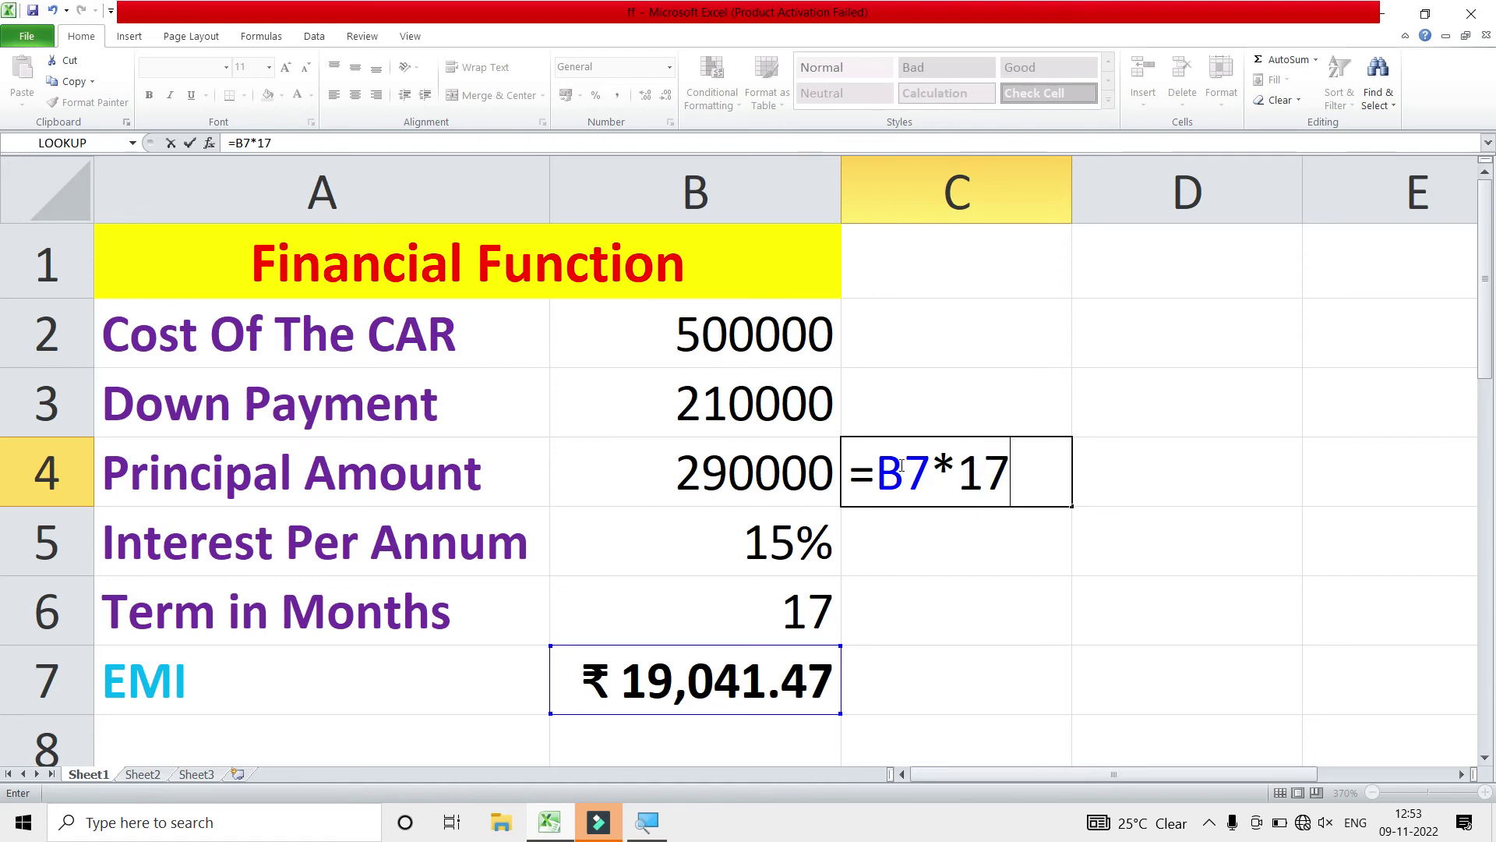
key("Return")
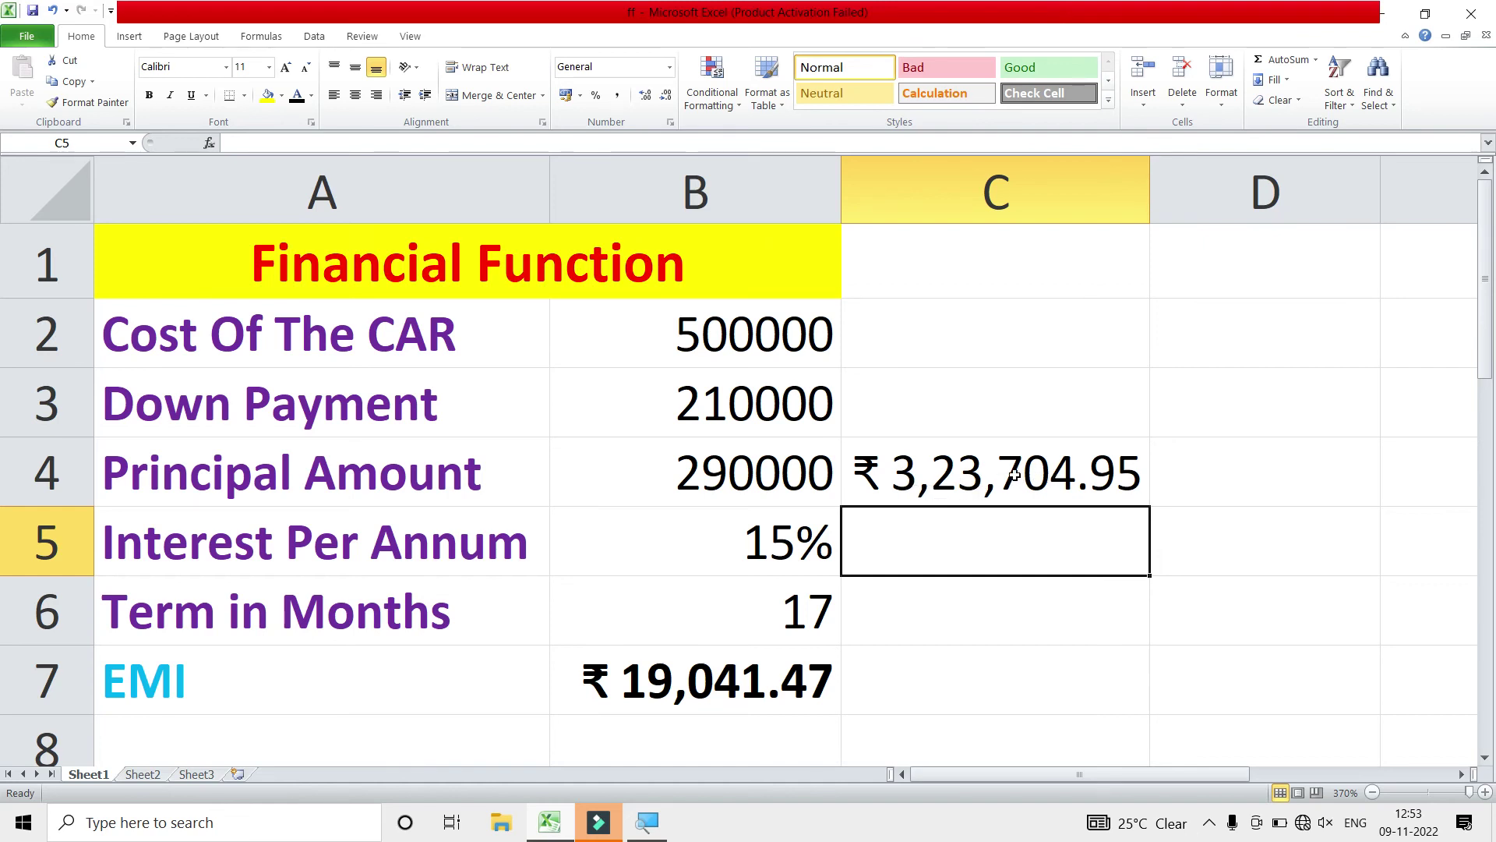
left_click(725, 561)
left_click(701, 477)
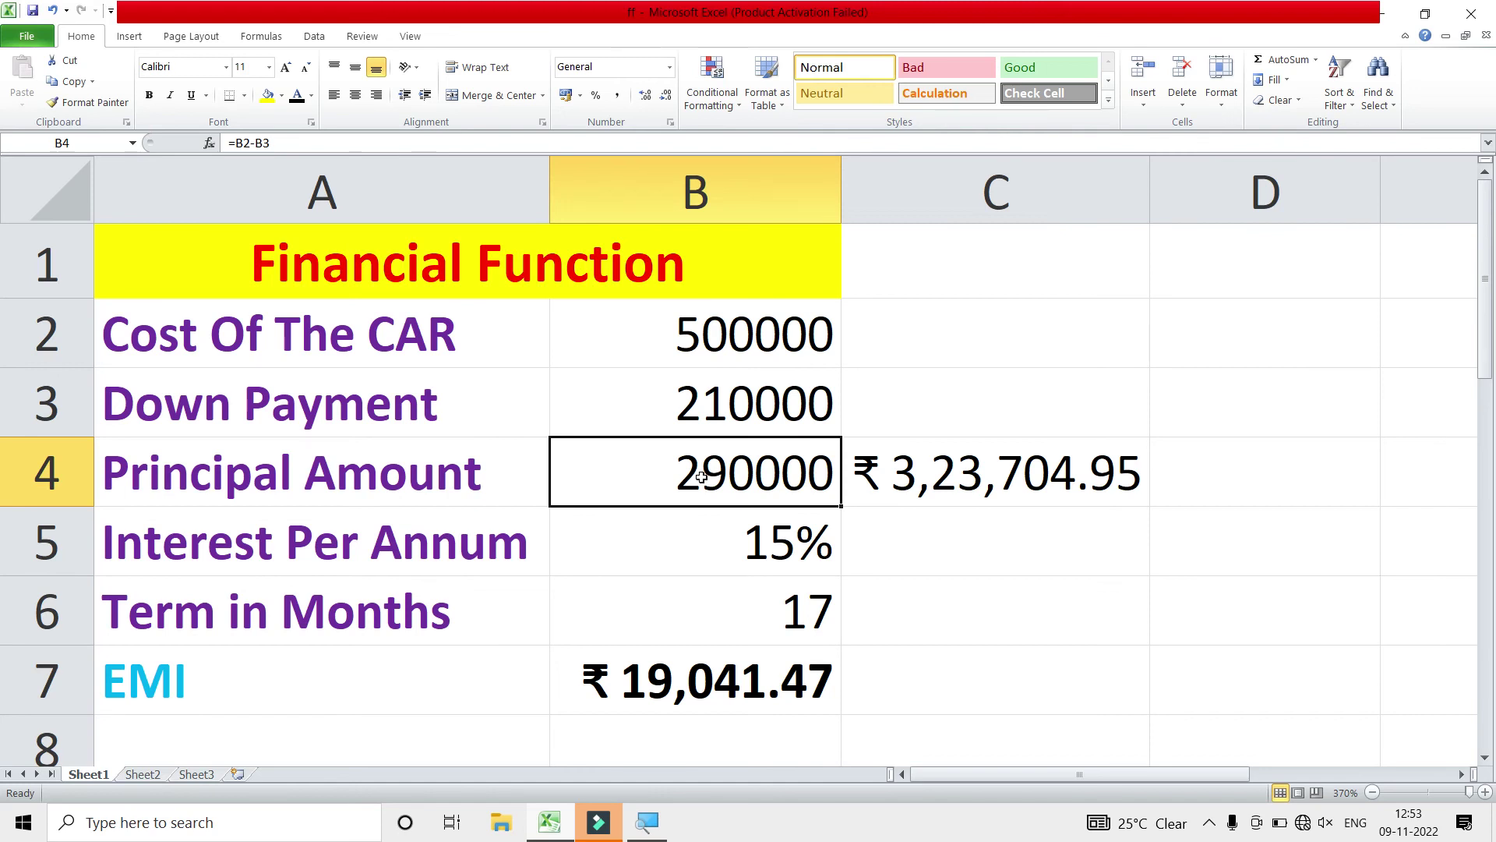
left_click(981, 475)
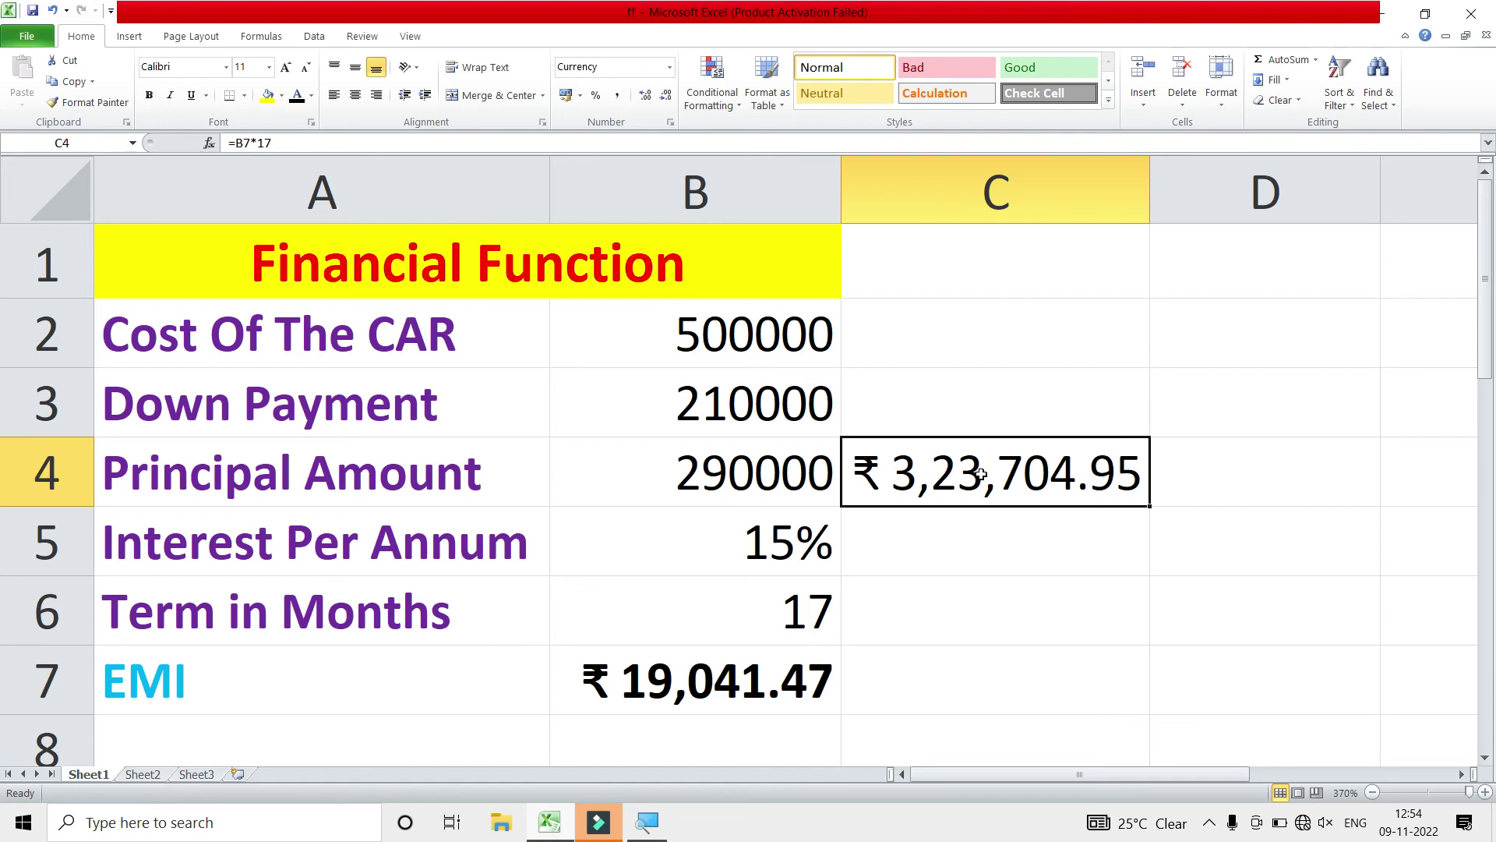
left_click(614, 695)
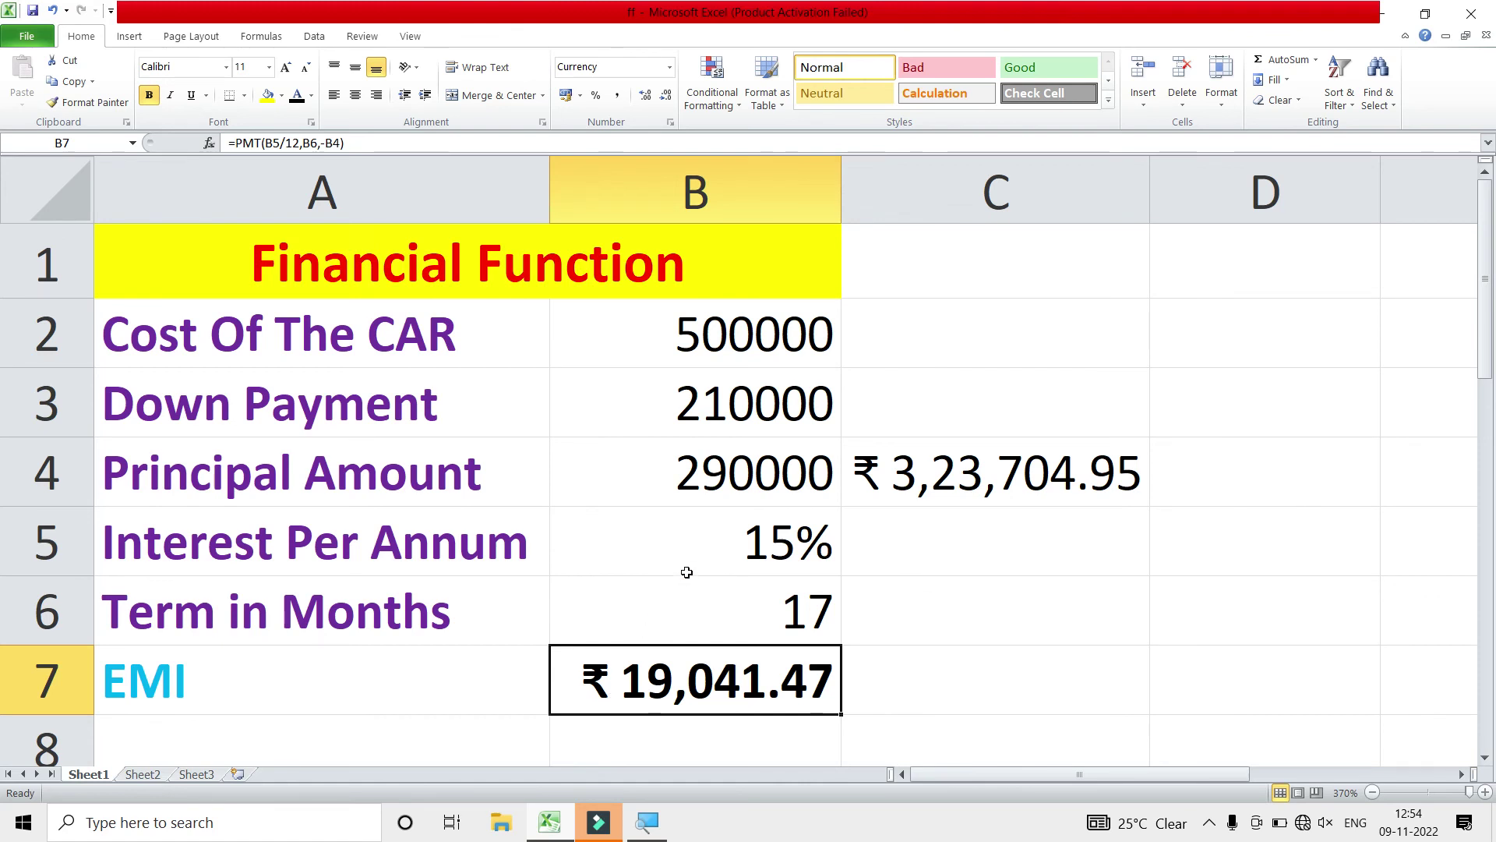
left_click(624, 445)
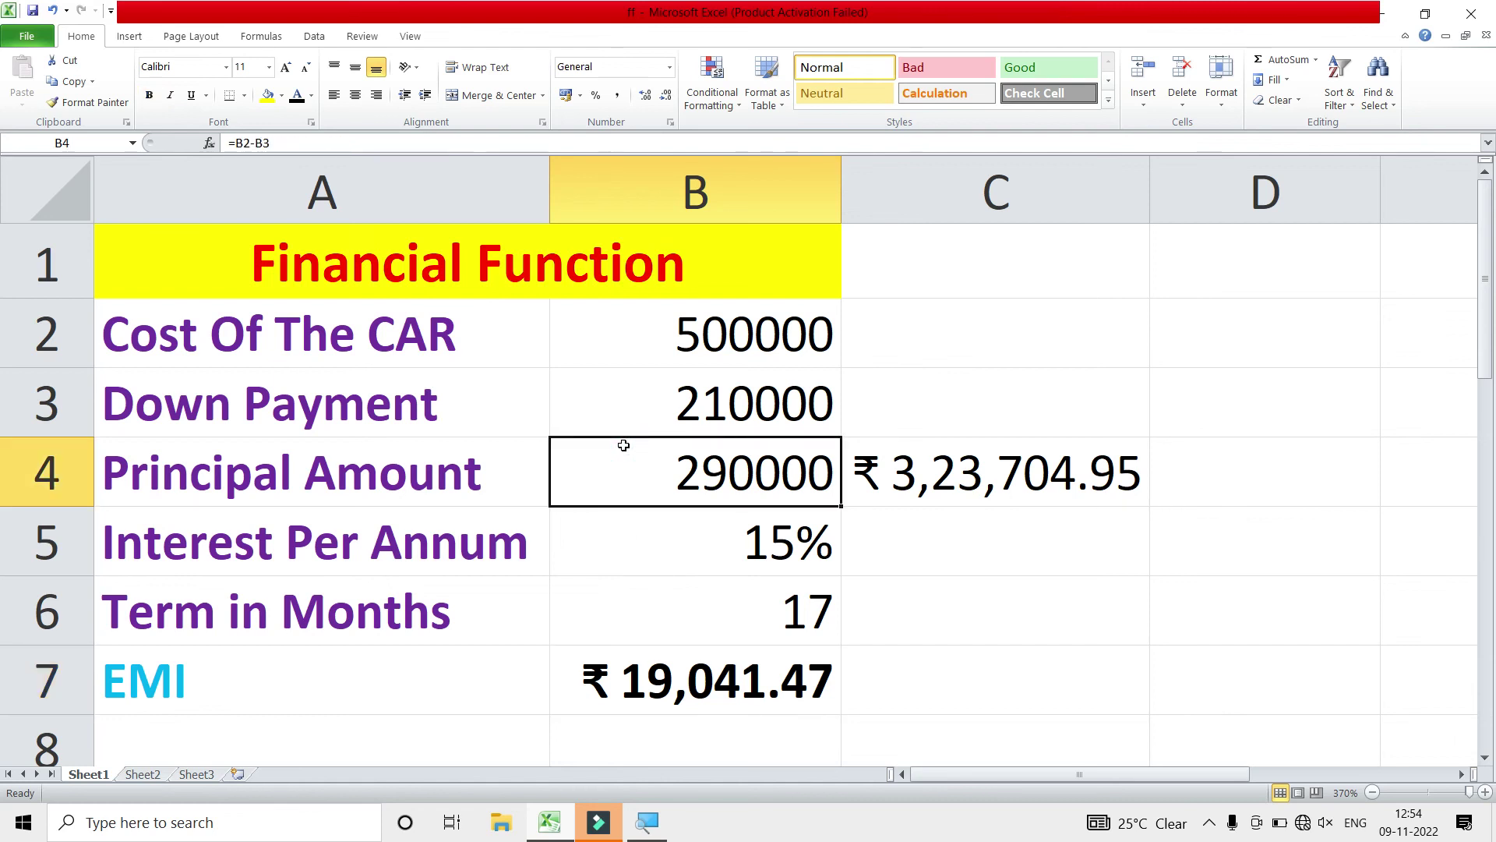
left_click(629, 532)
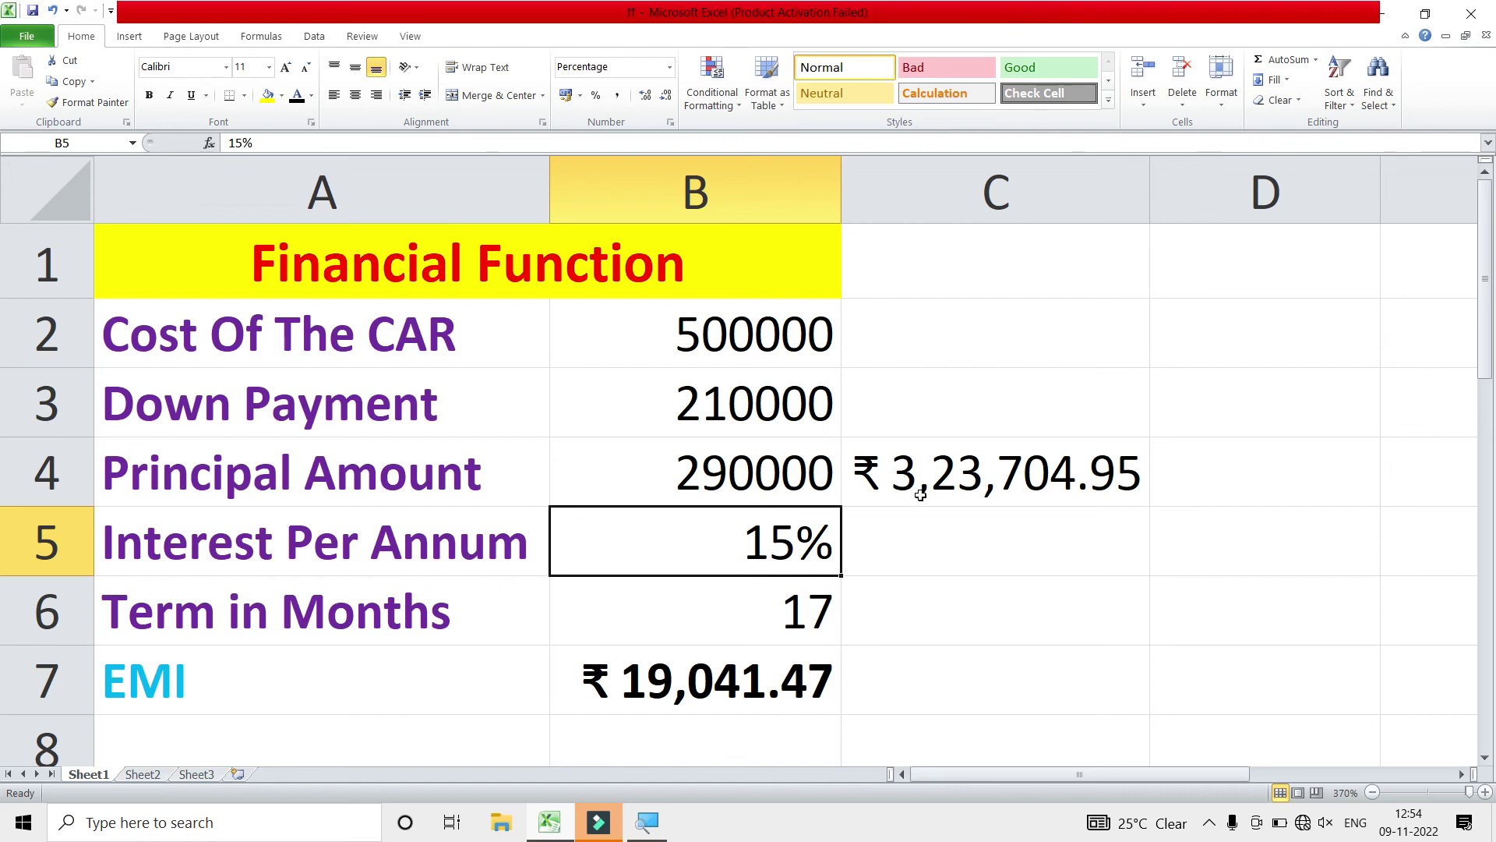
left_click(727, 488)
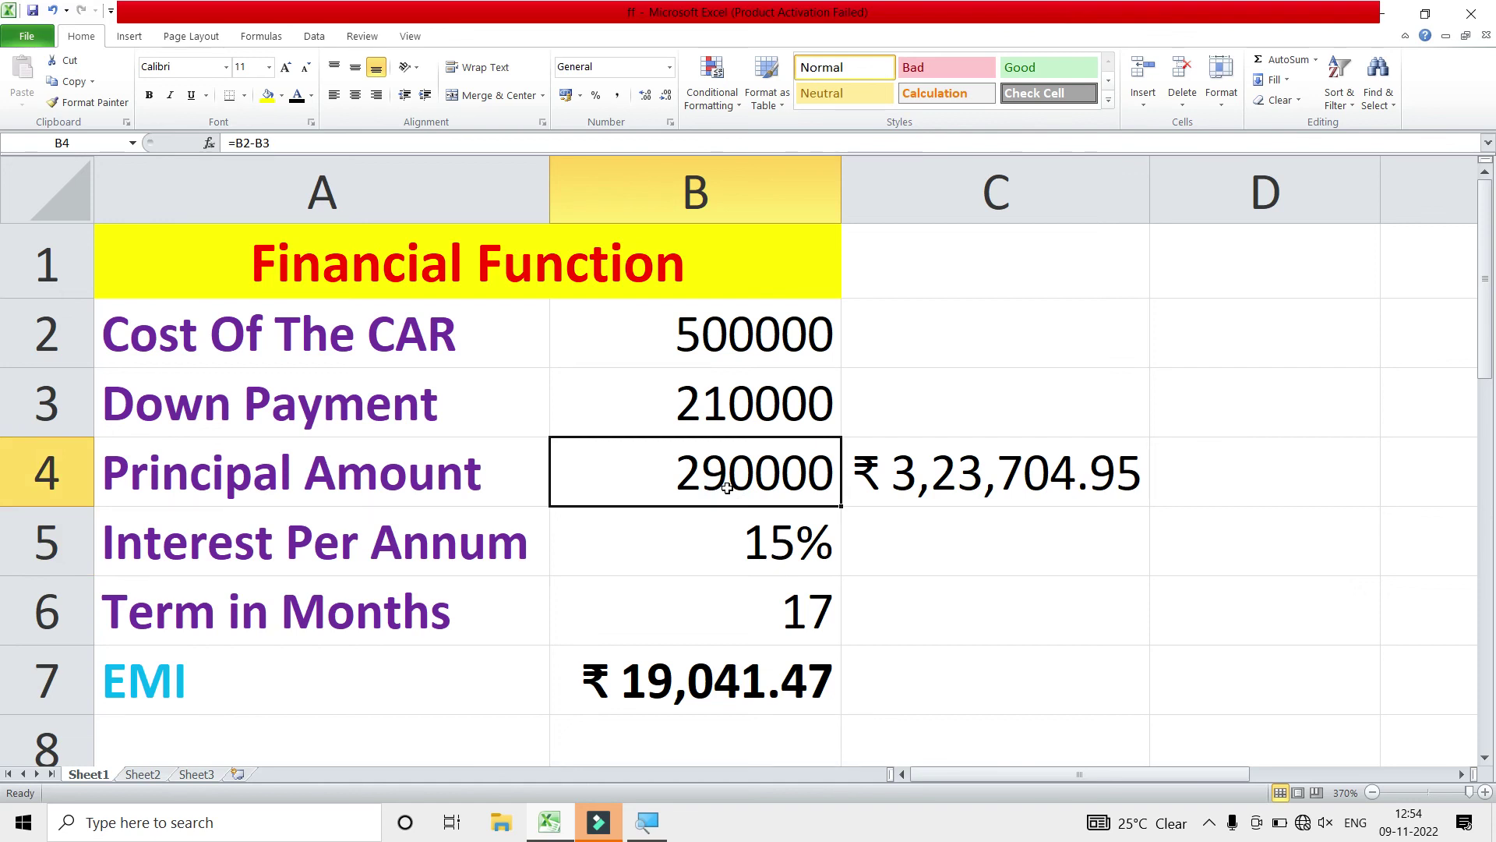
left_click(772, 631)
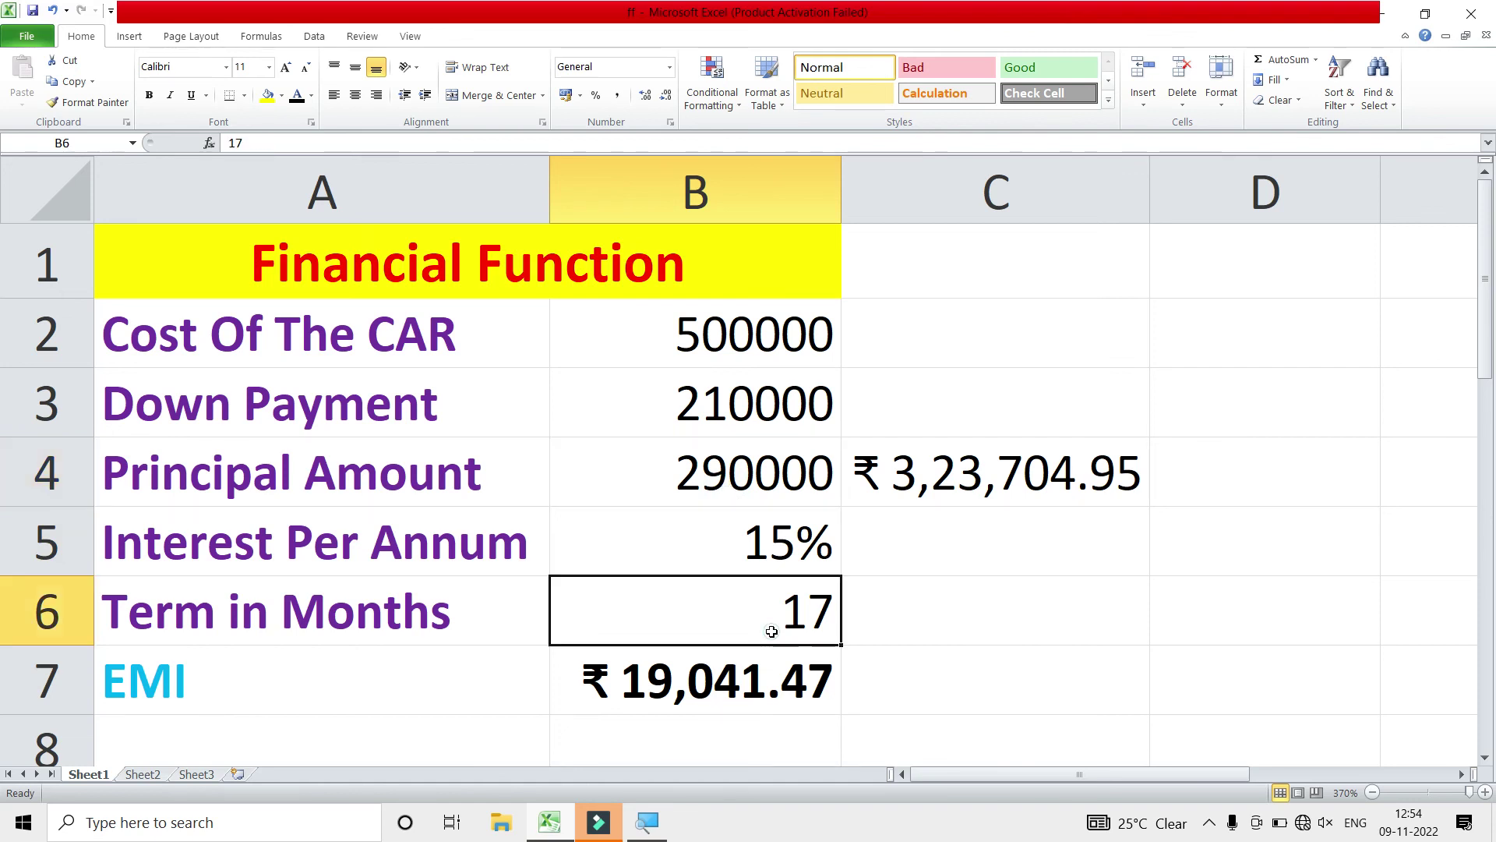
left_click(681, 524)
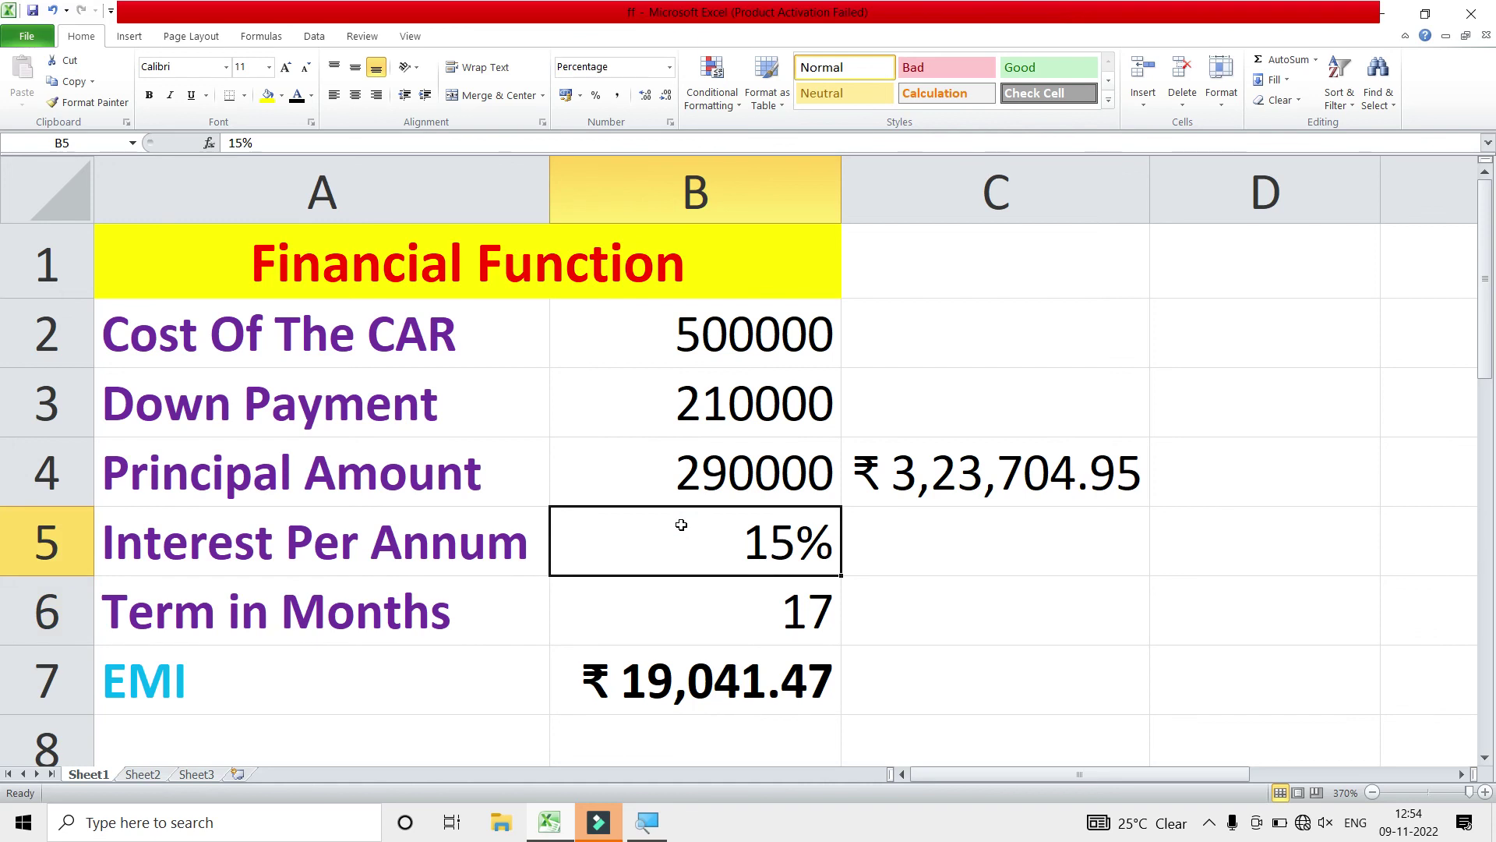
left_click(924, 571)
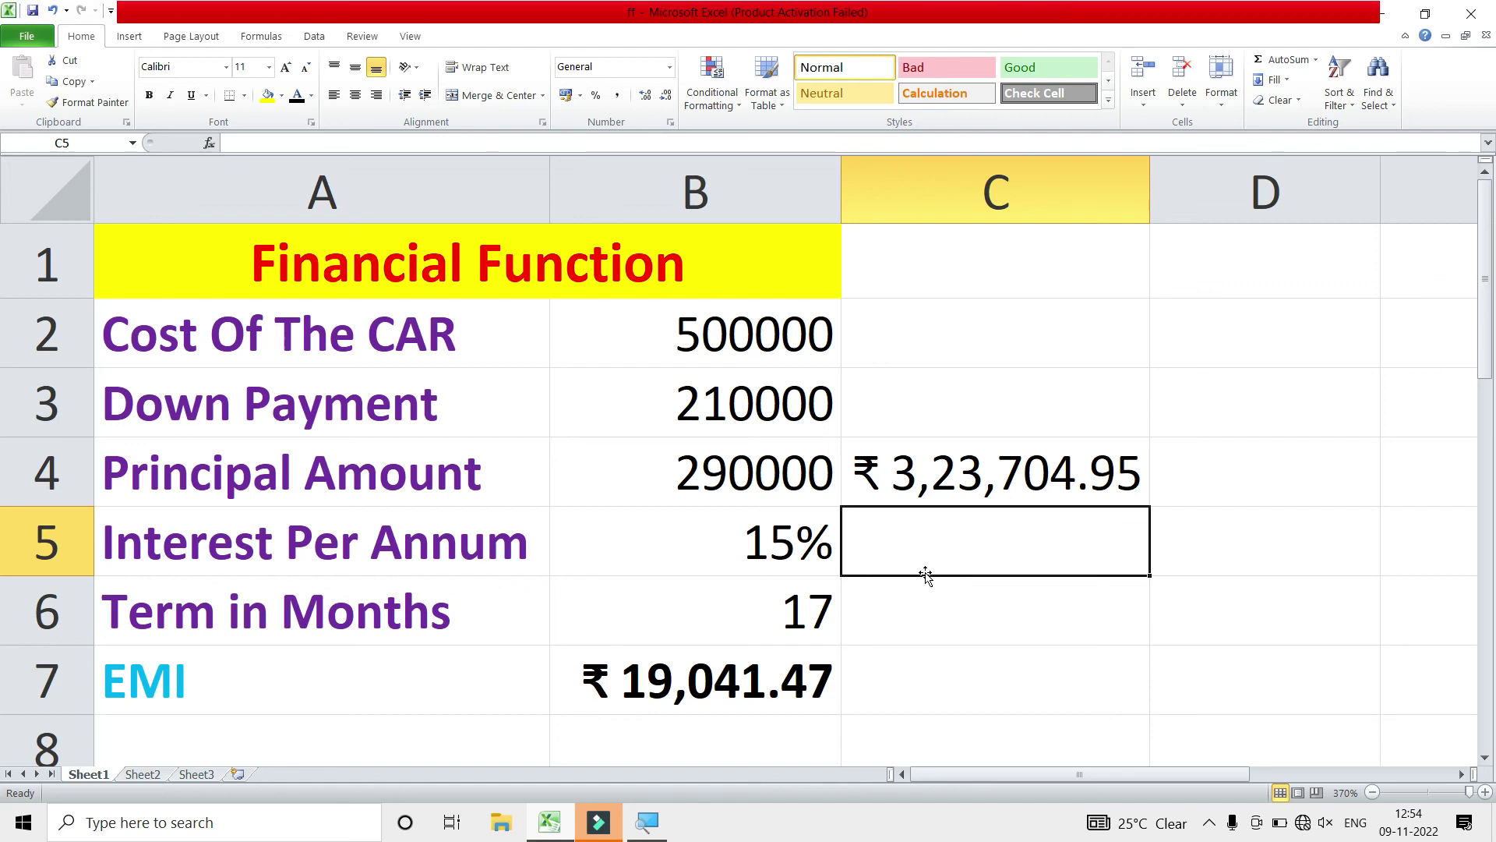
type("q")
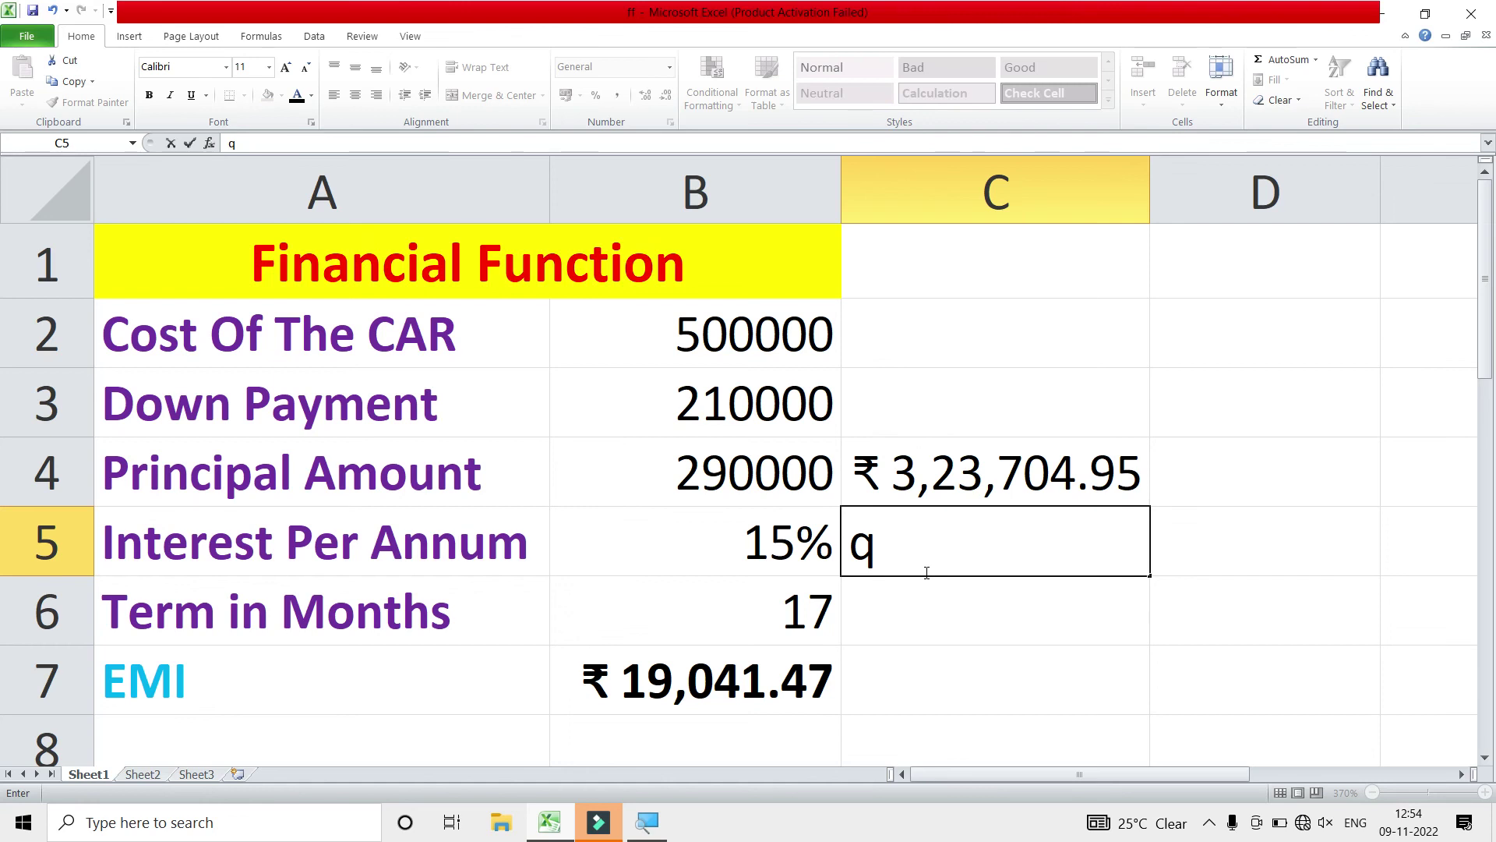
key("BackSpace")
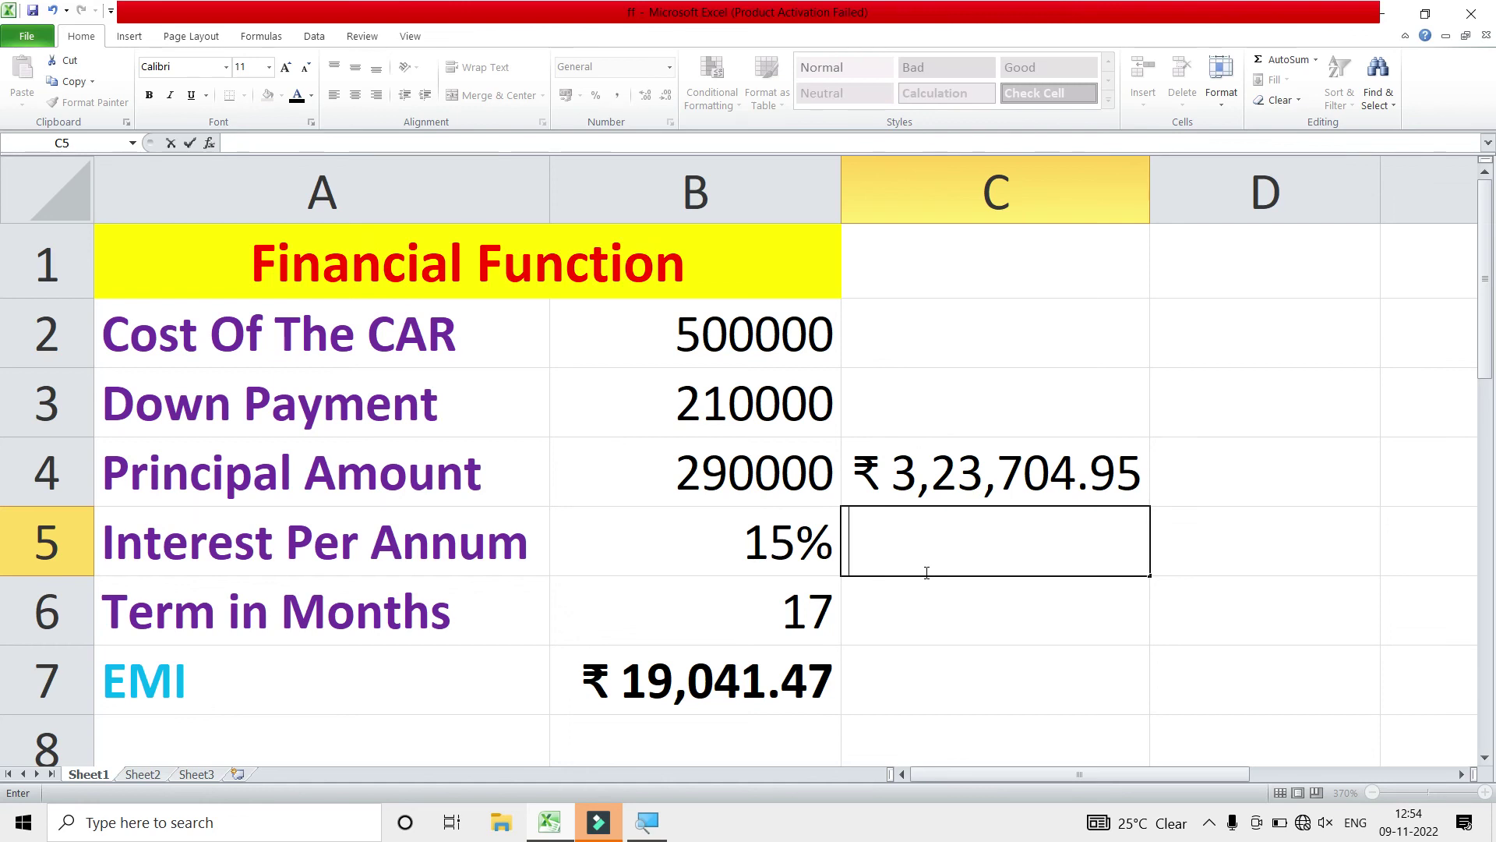